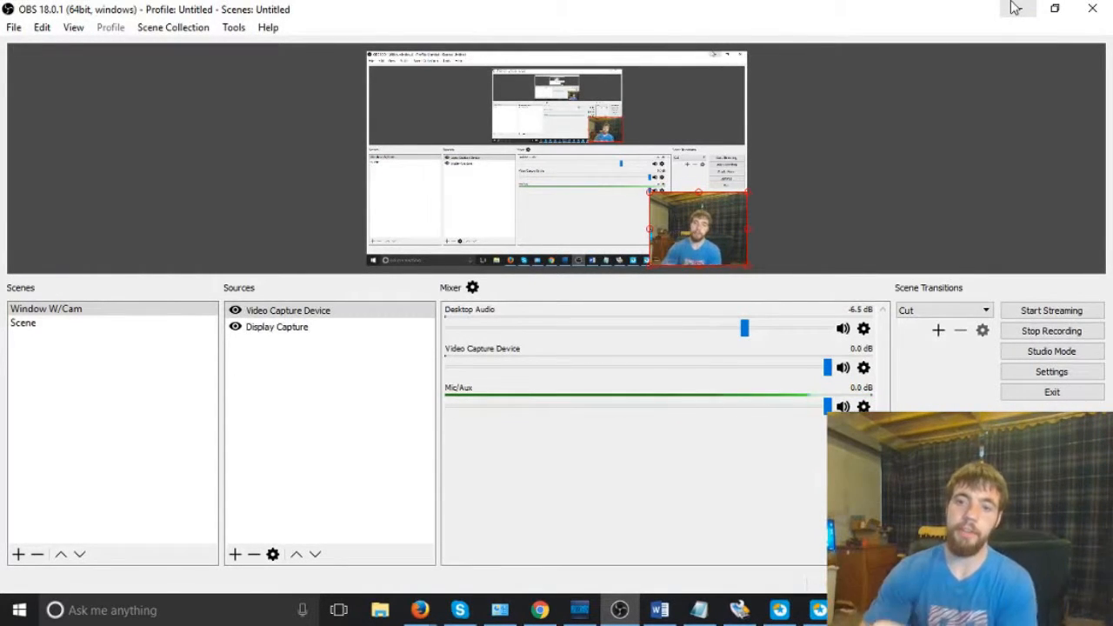
Review the download links for EaseUS Partition Master, Win32 Disk Imager, RetroPie and 7-Zip in the Word document.
left_click(1015, 8)
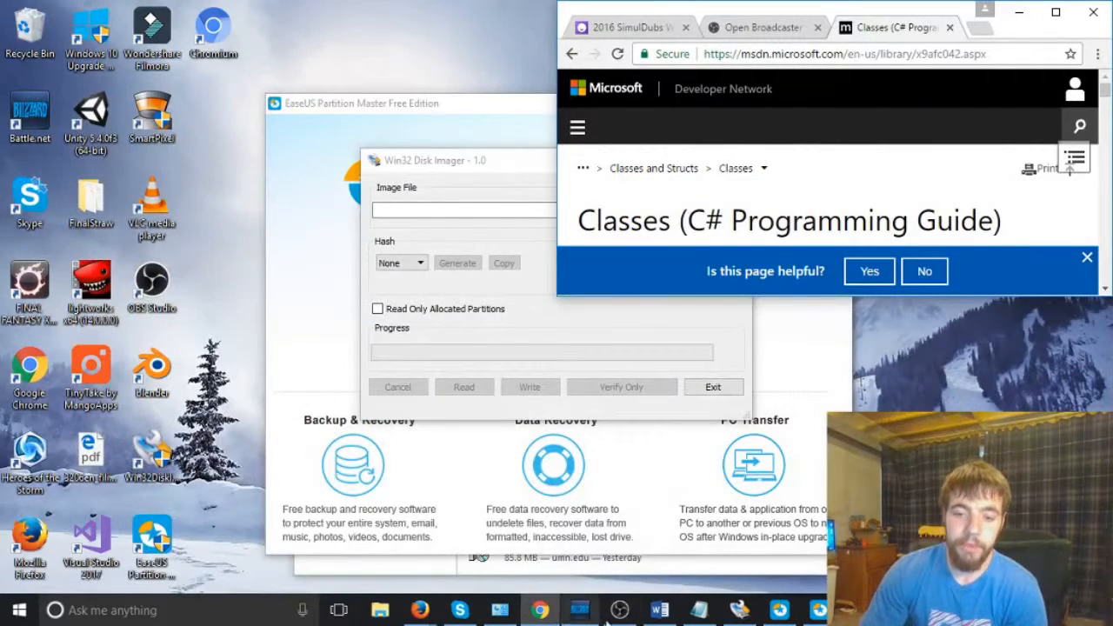
left_click(657, 610)
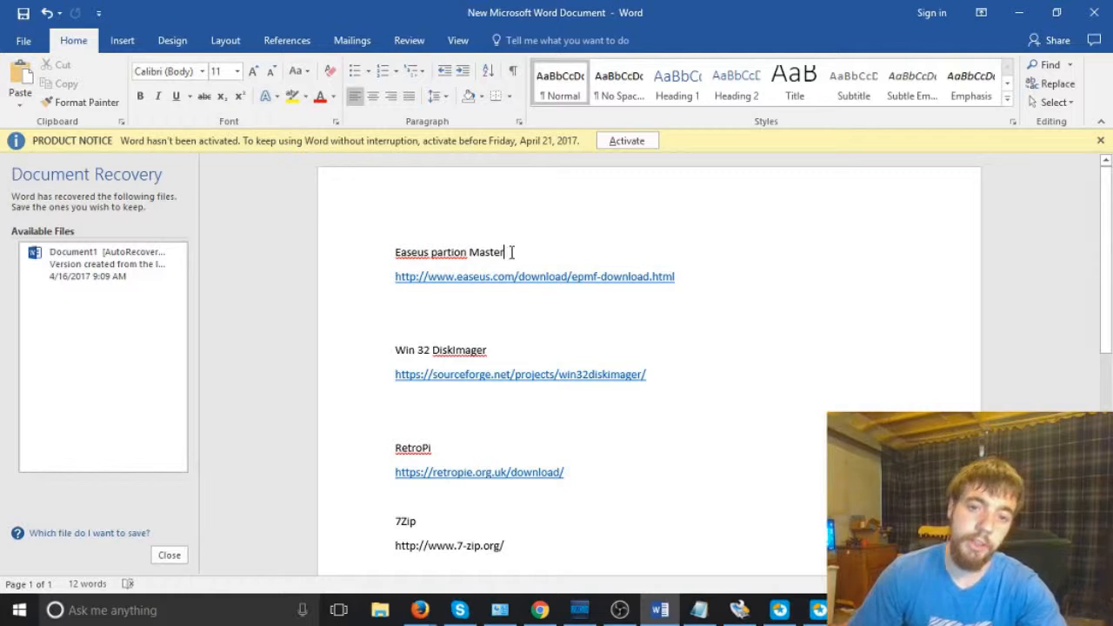
scroll(513, 296, "down", 3)
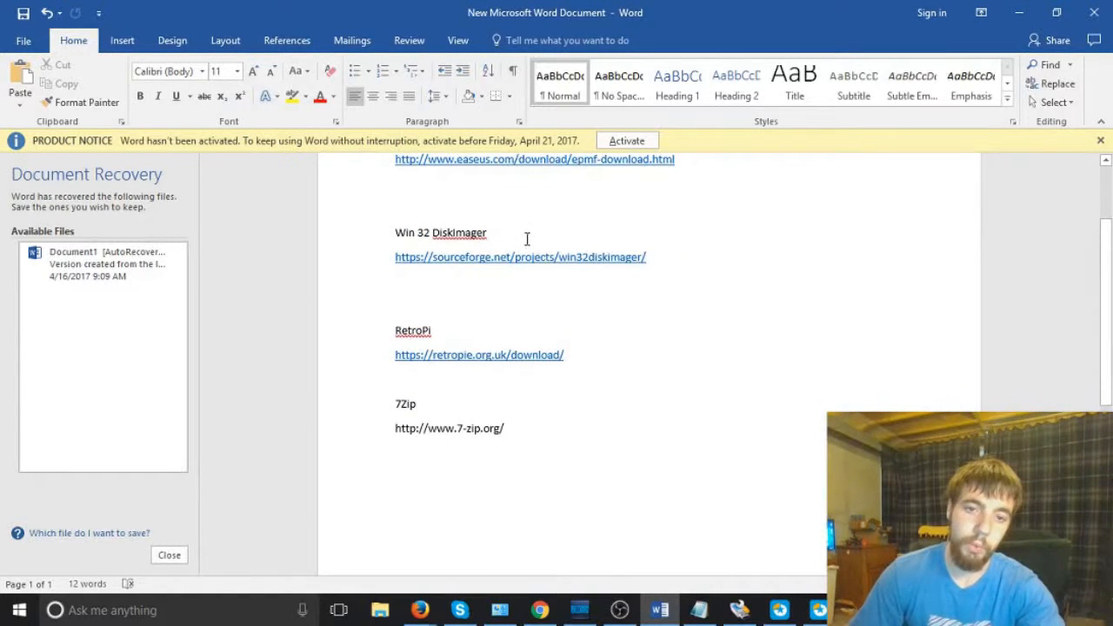
triple_click(449, 261)
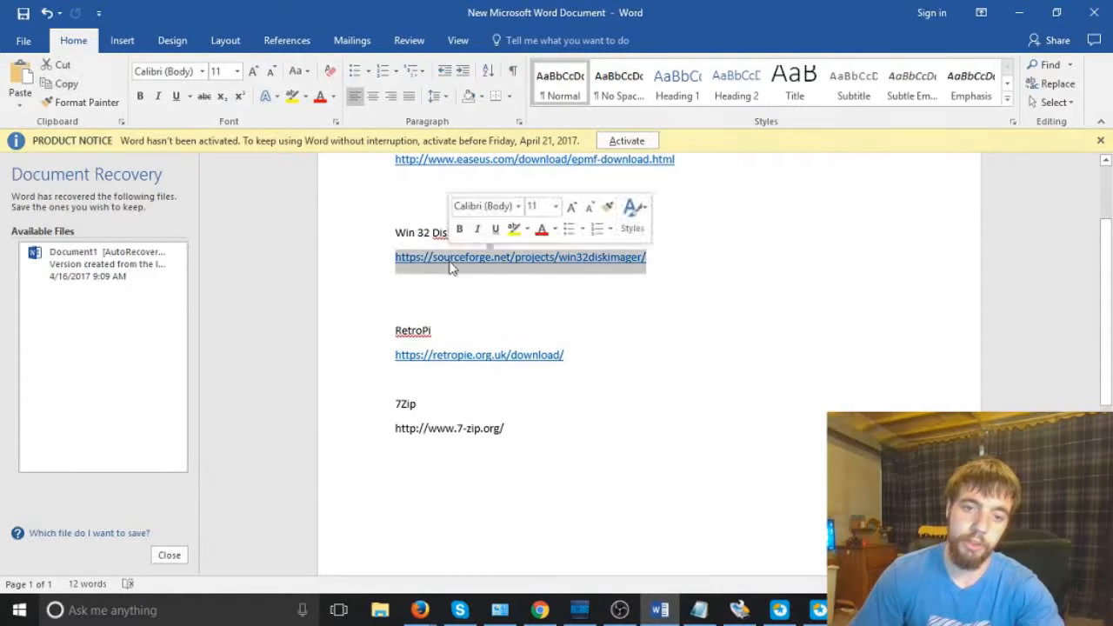
left_click(471, 327)
scroll(477, 325, "down", 2)
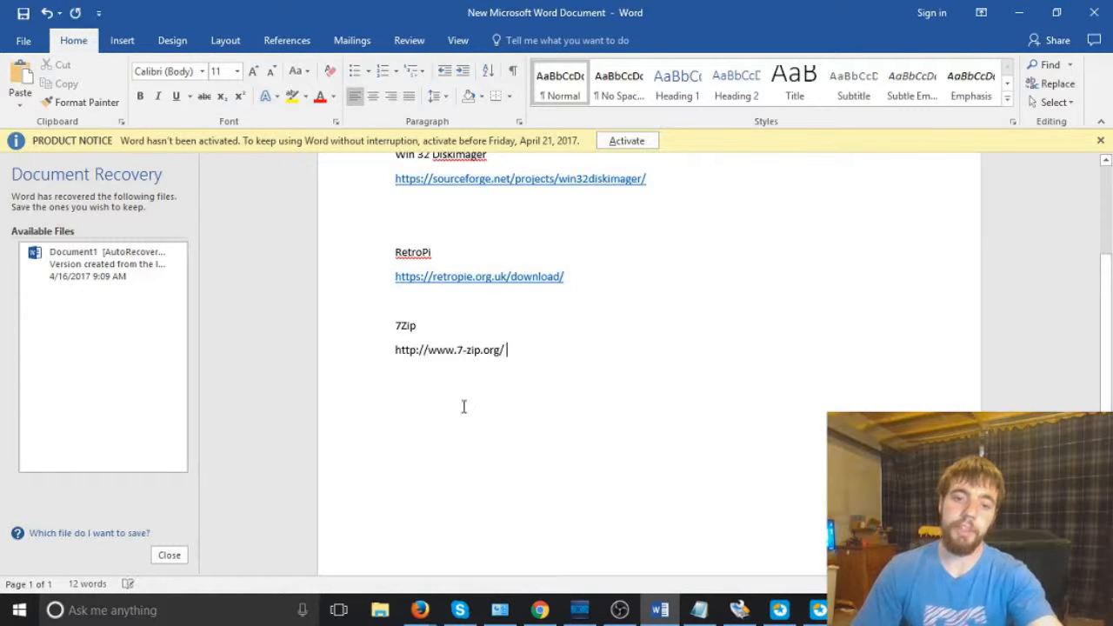
scroll(622, 364, "up", 4)
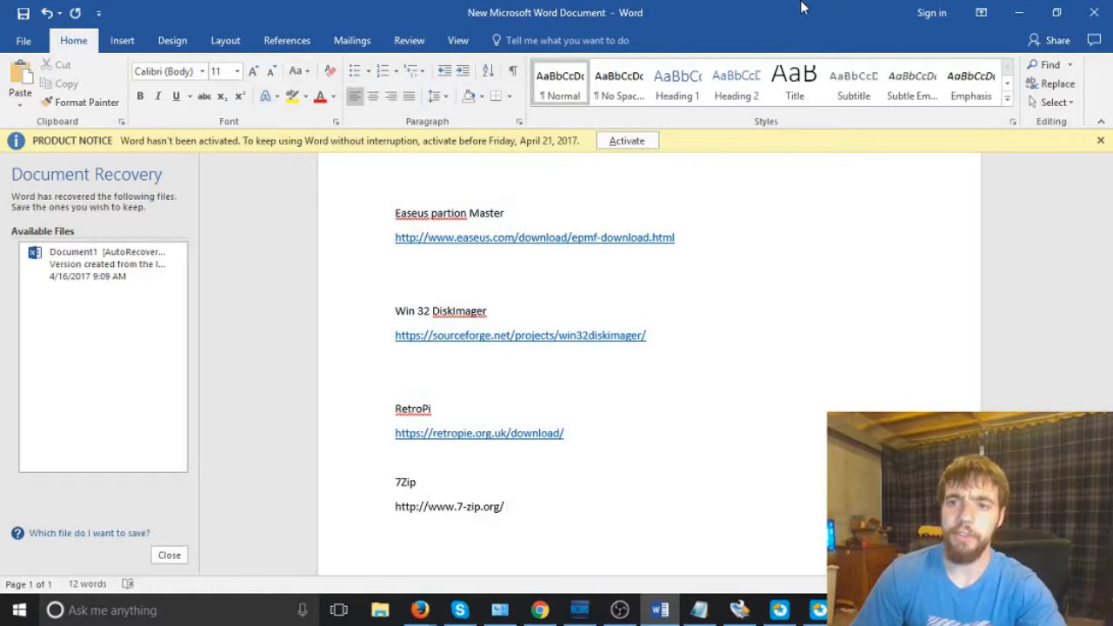
scroll(715, 309, "up", 1)
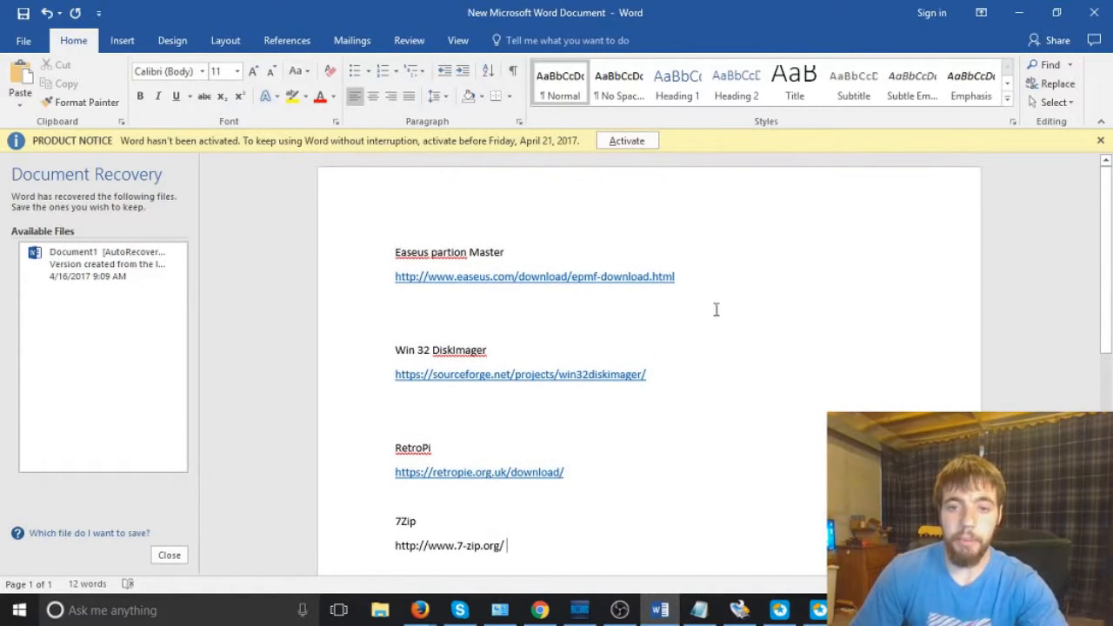
left_click(1025, 17)
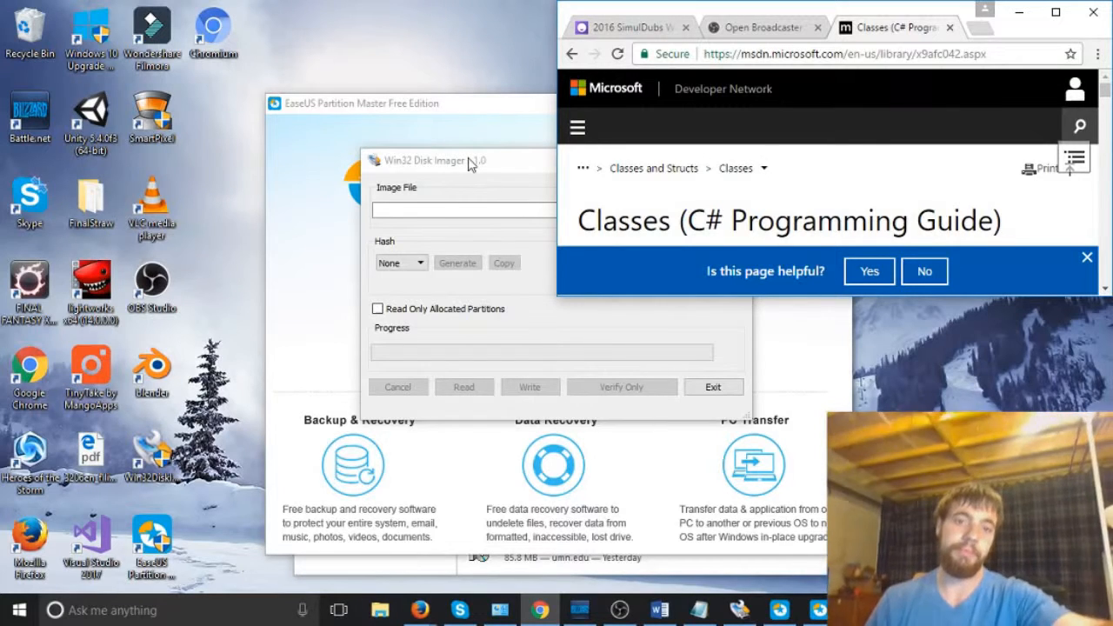
Put the browser window away and view the properties of the RECOVERY (F:) drive in File Explorer.
left_click_drag(469, 166, 474, 177)
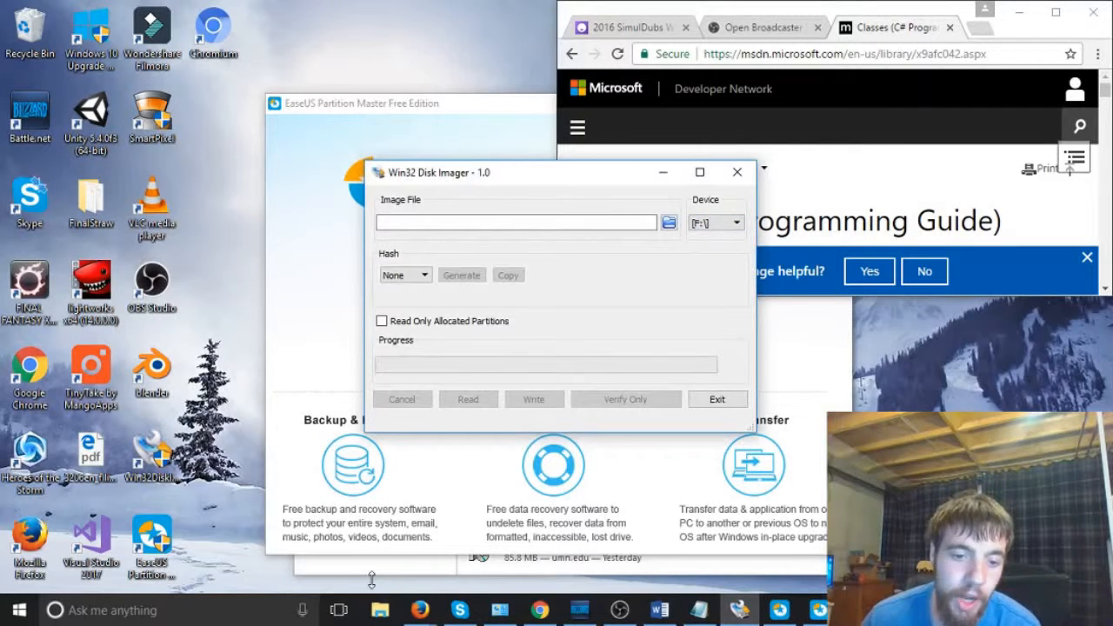
left_click(1019, 12)
left_click(379, 607)
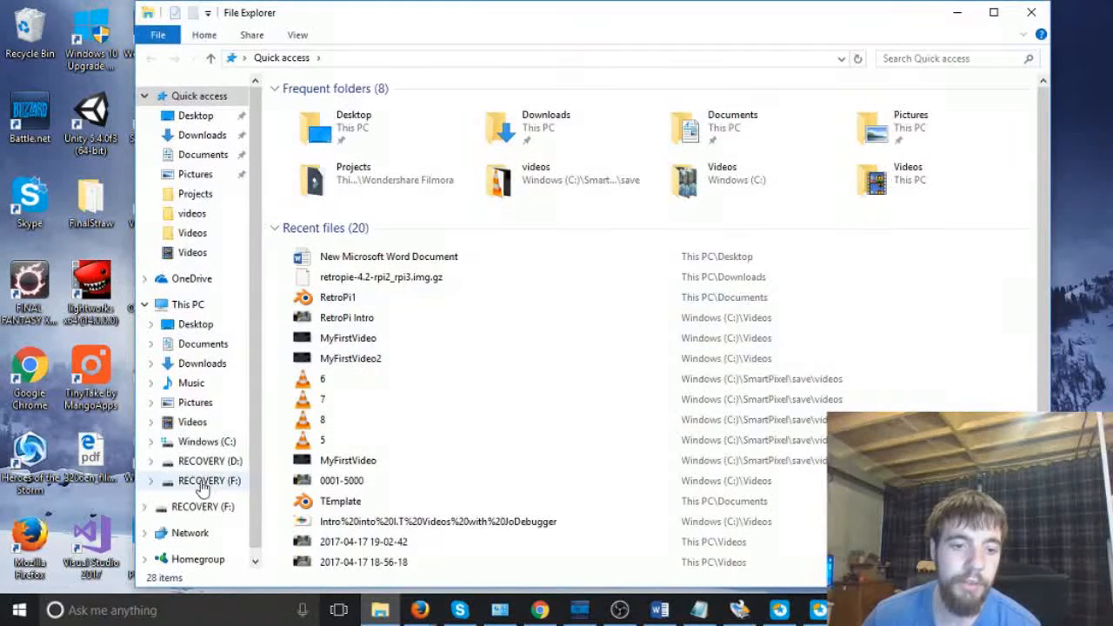
left_click(202, 487)
right_click(213, 483)
left_click(228, 464)
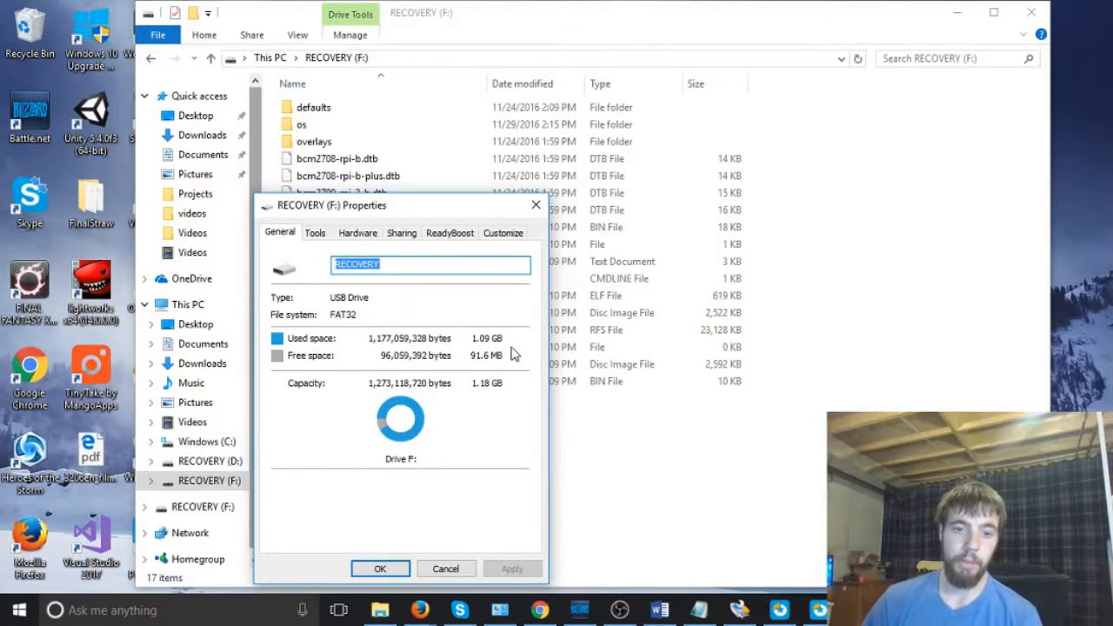
left_click(379, 568)
left_click(445, 569)
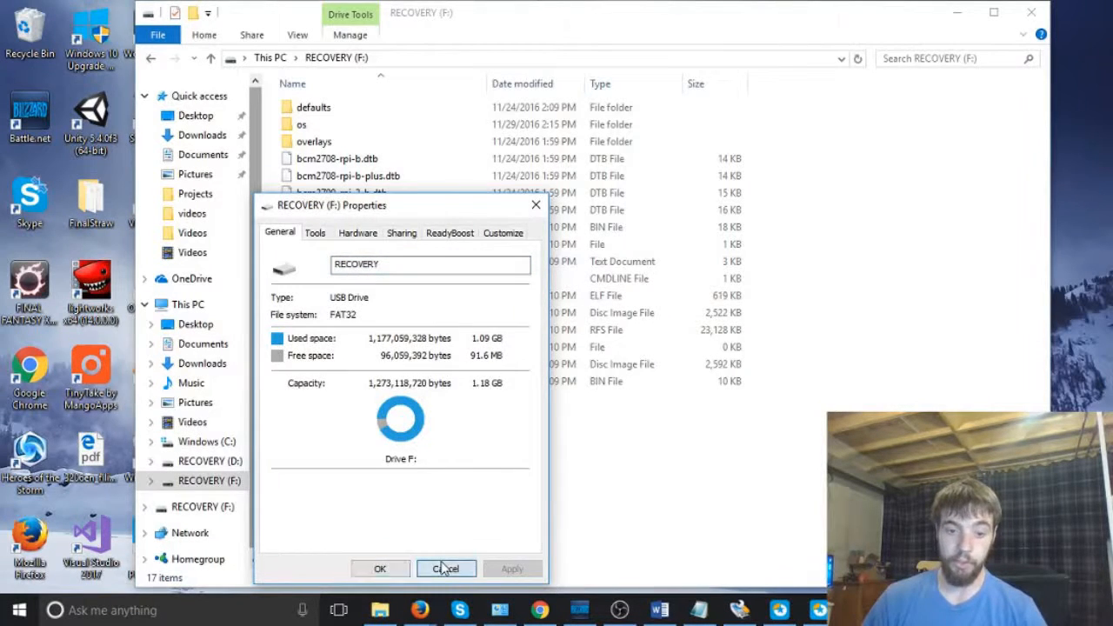
View the properties of the RECOVERY (D:) drive, and close File Explorer.
left_click(210, 461)
right_click(210, 461)
left_click(261, 450)
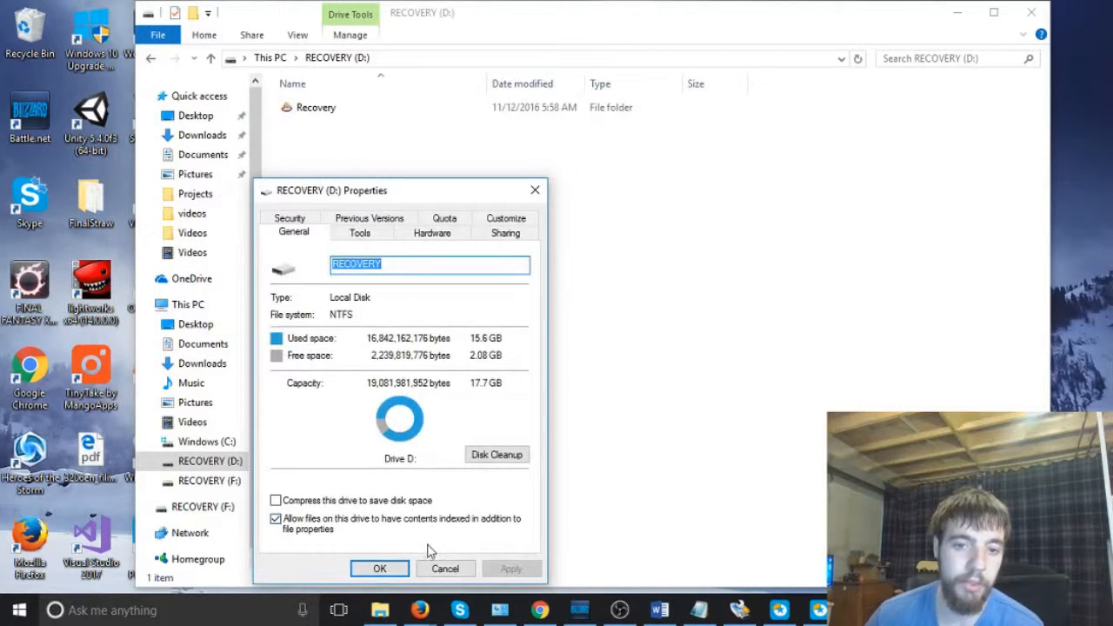
left_click(438, 569)
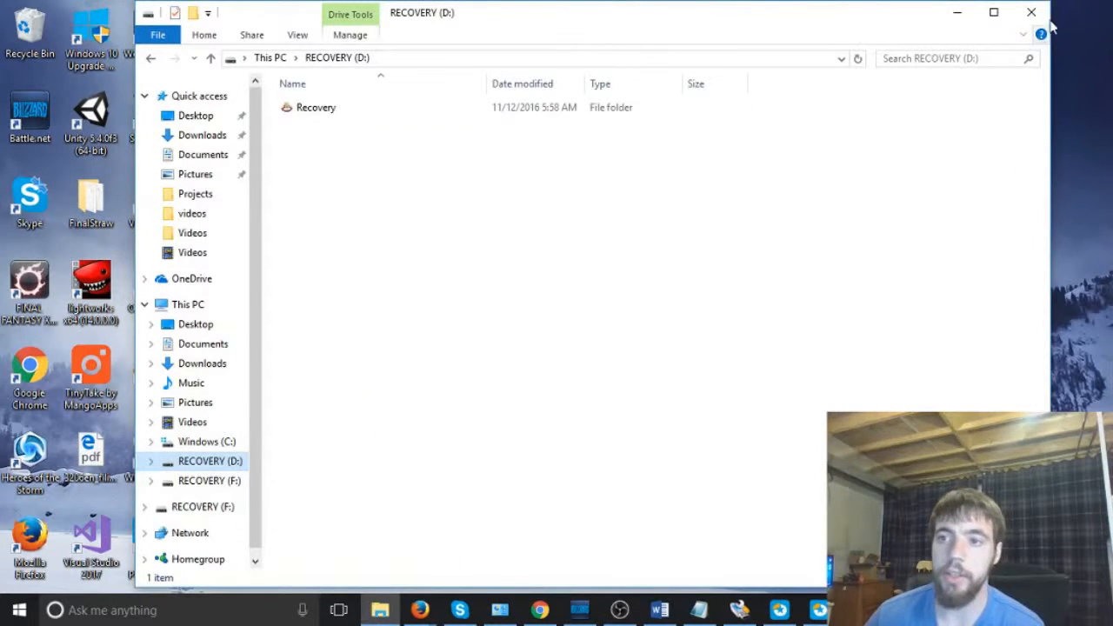
left_click(1035, 15)
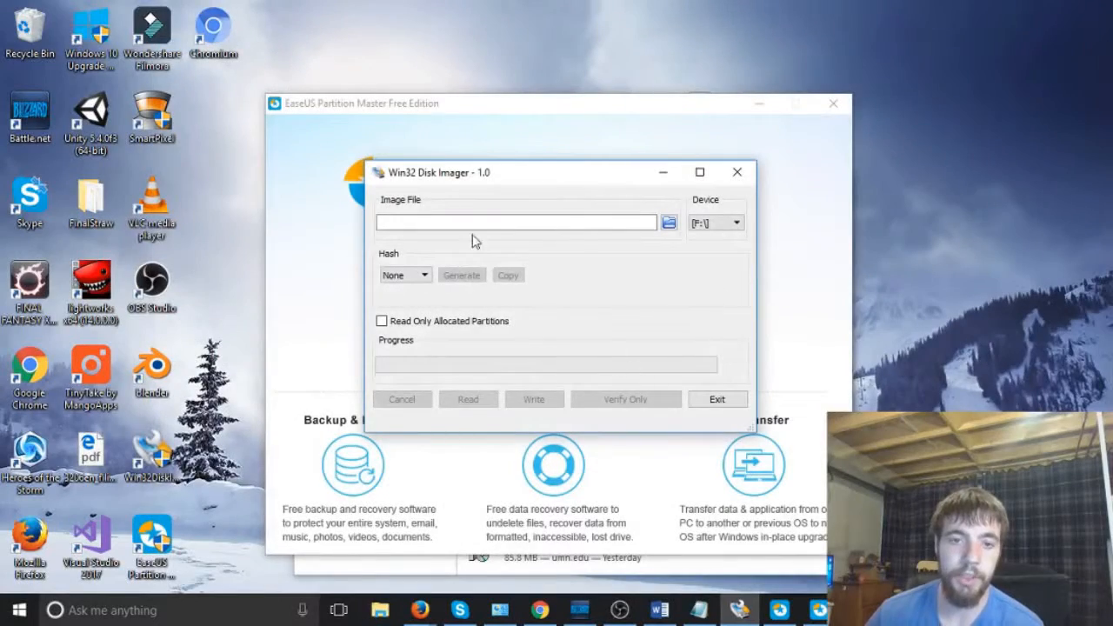
Switch to the EaseUS Partition Master partition list and select the unallocated space on Disk 2.
left_click(396, 103)
left_click(823, 610)
left_click(823, 610)
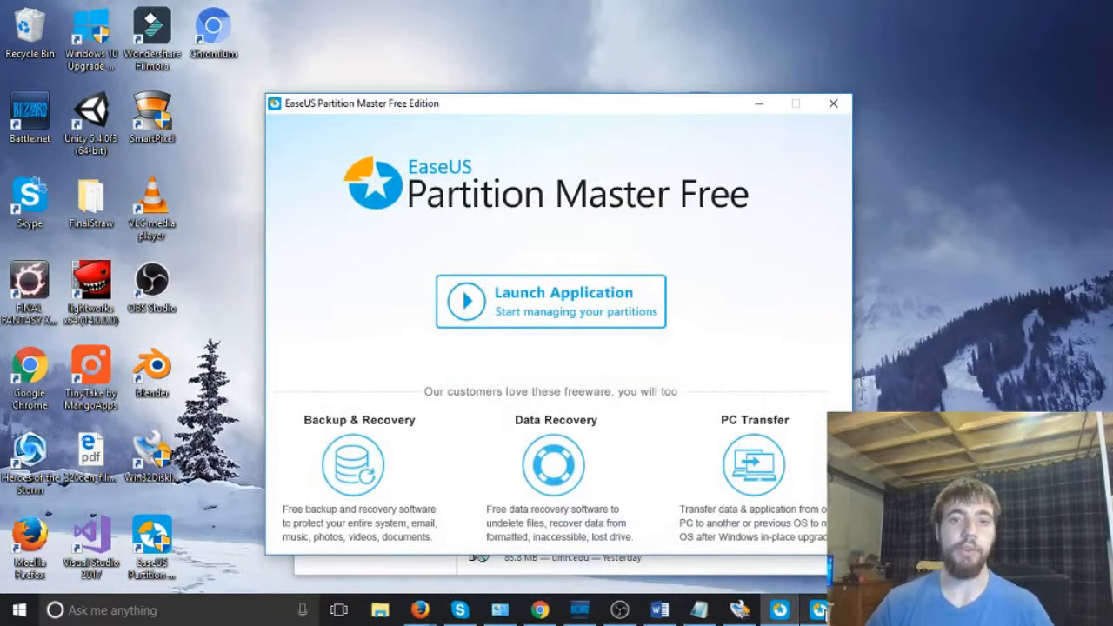
left_click(818, 611)
left_click(818, 609)
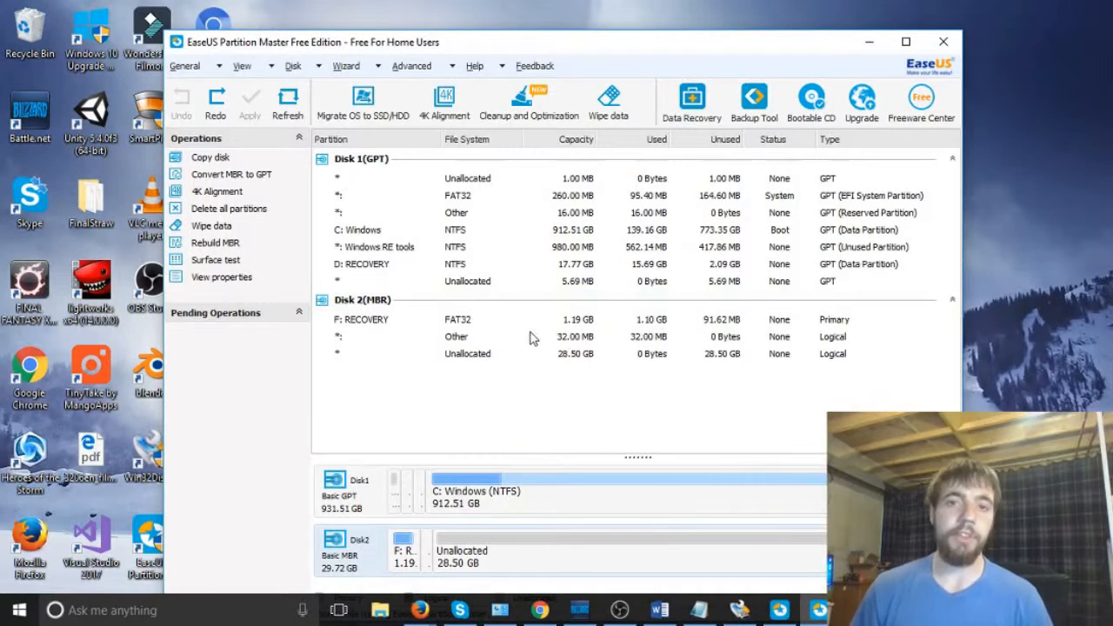
left_click(476, 357)
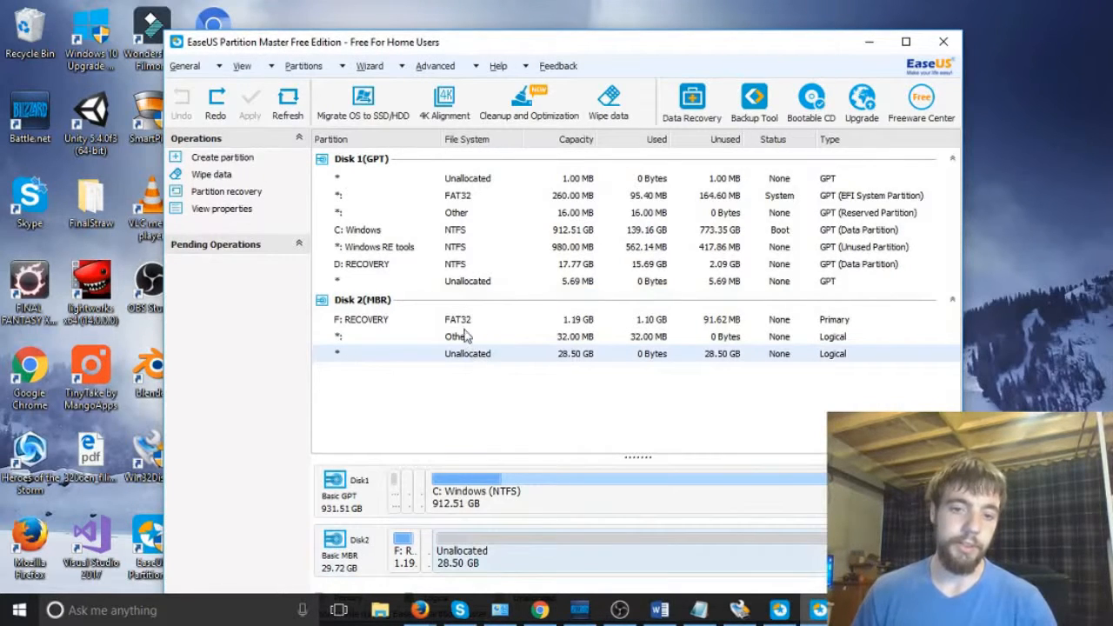
Delete all partitions on Disk 2 and apply the pending operation.
left_click(352, 302)
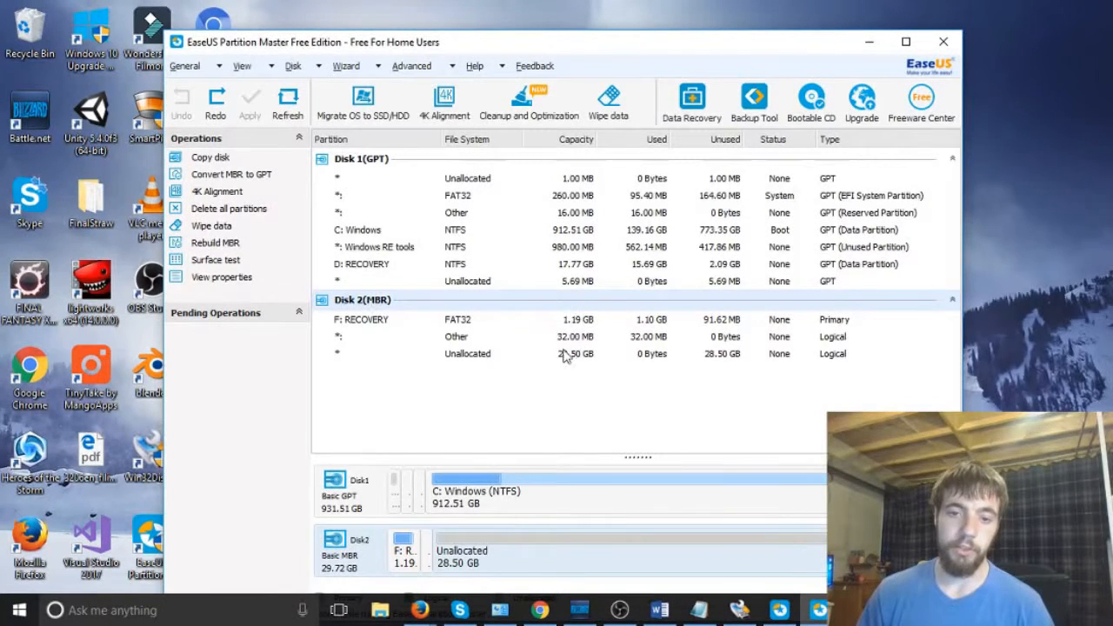
right_click(376, 304)
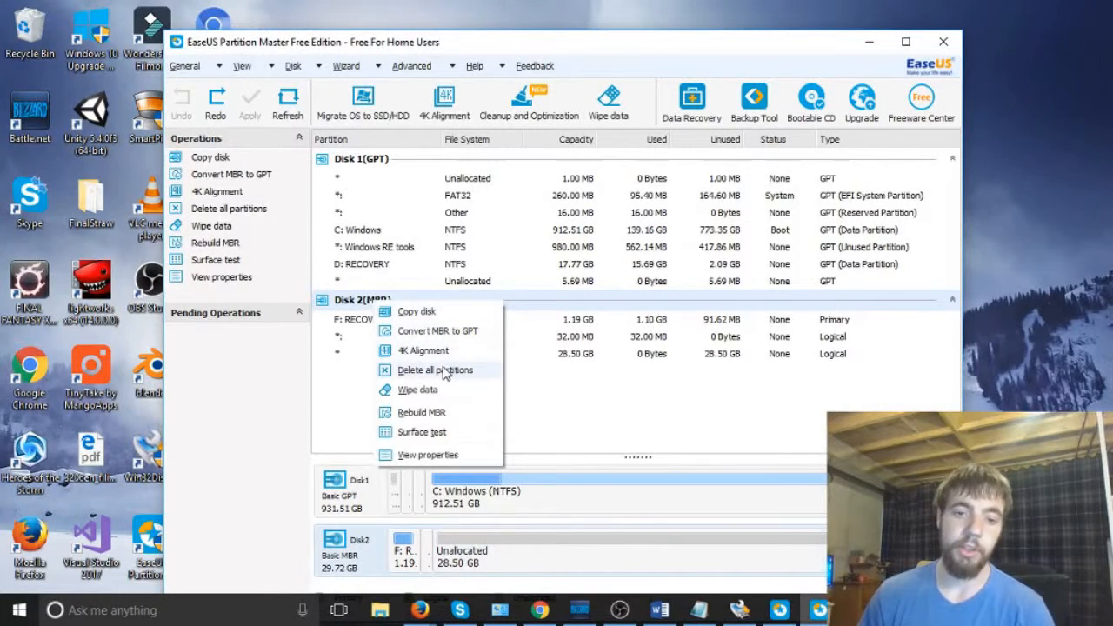
left_click(439, 372)
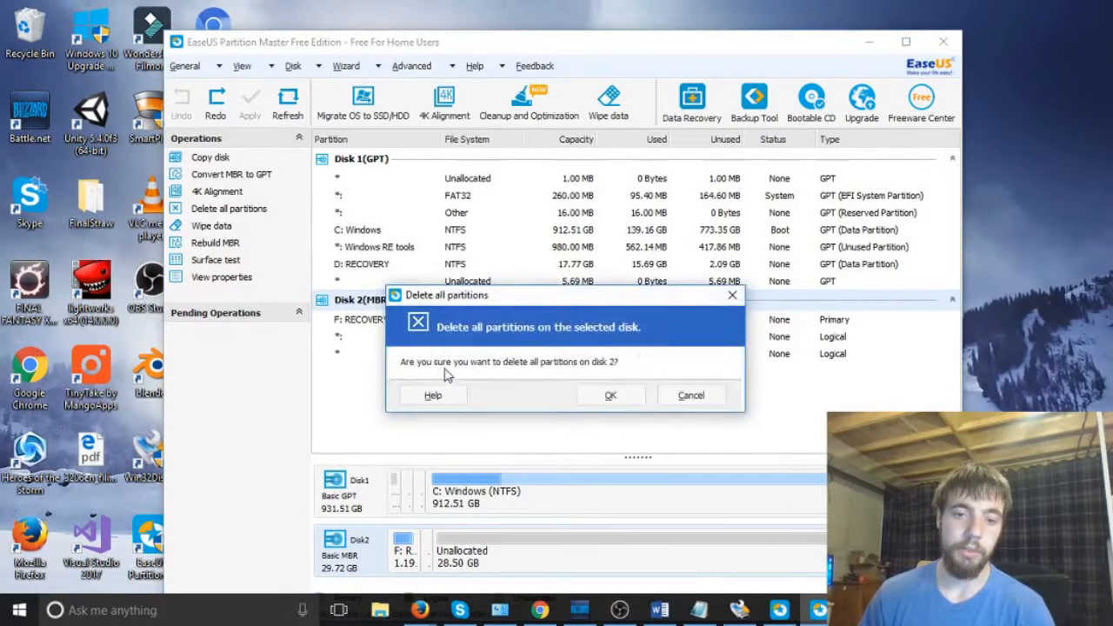
left_click(606, 399)
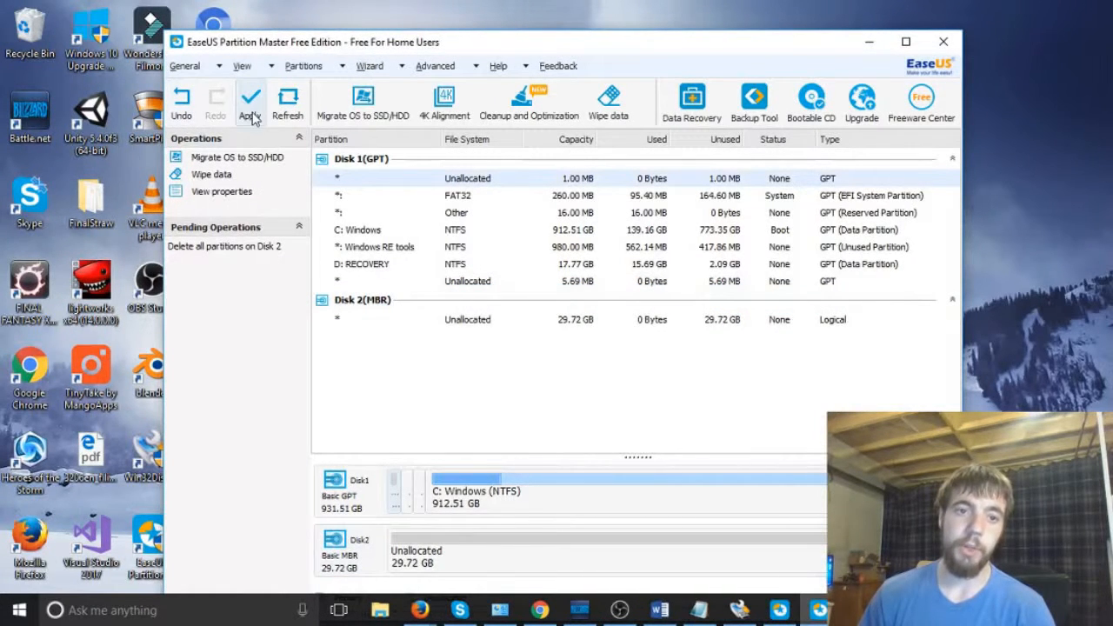
right_click(449, 320)
left_click(414, 329)
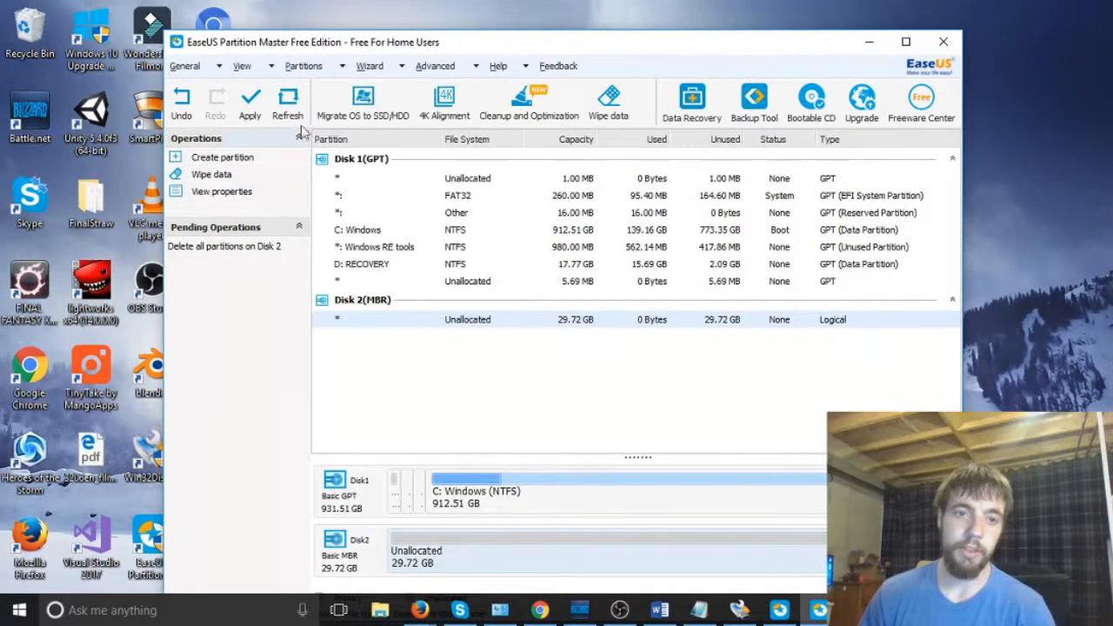
left_click(250, 97)
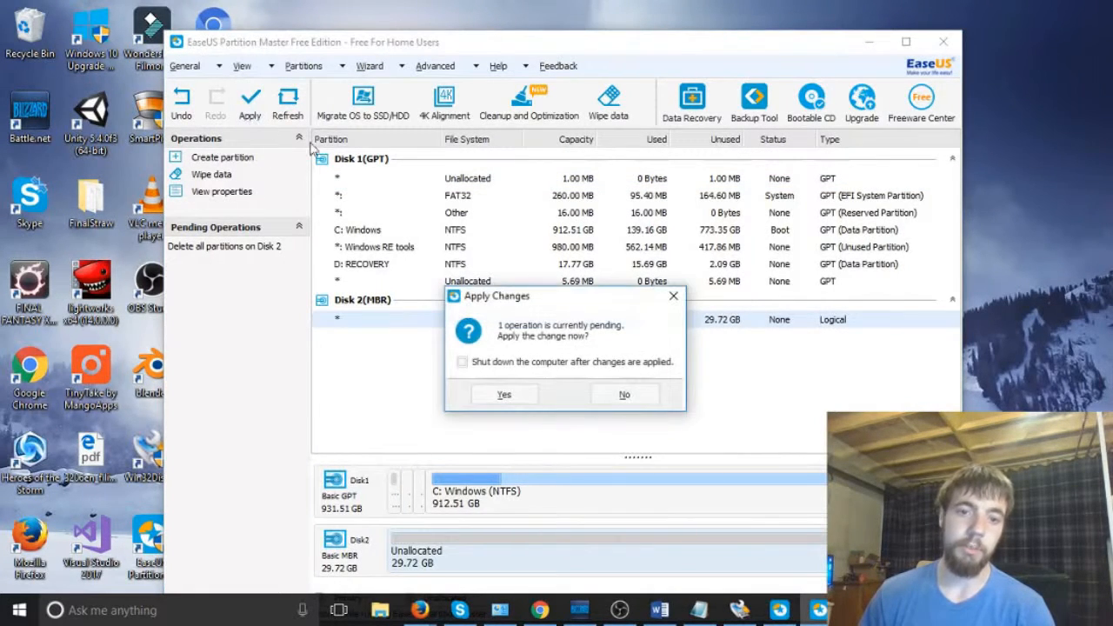
left_click(510, 402)
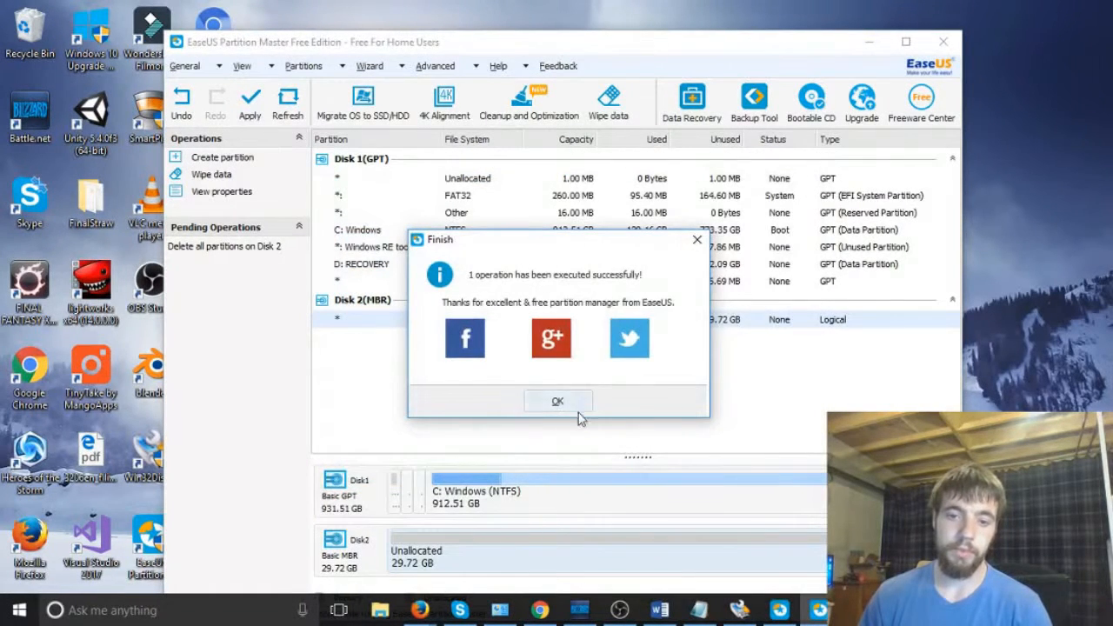
left_click(552, 405)
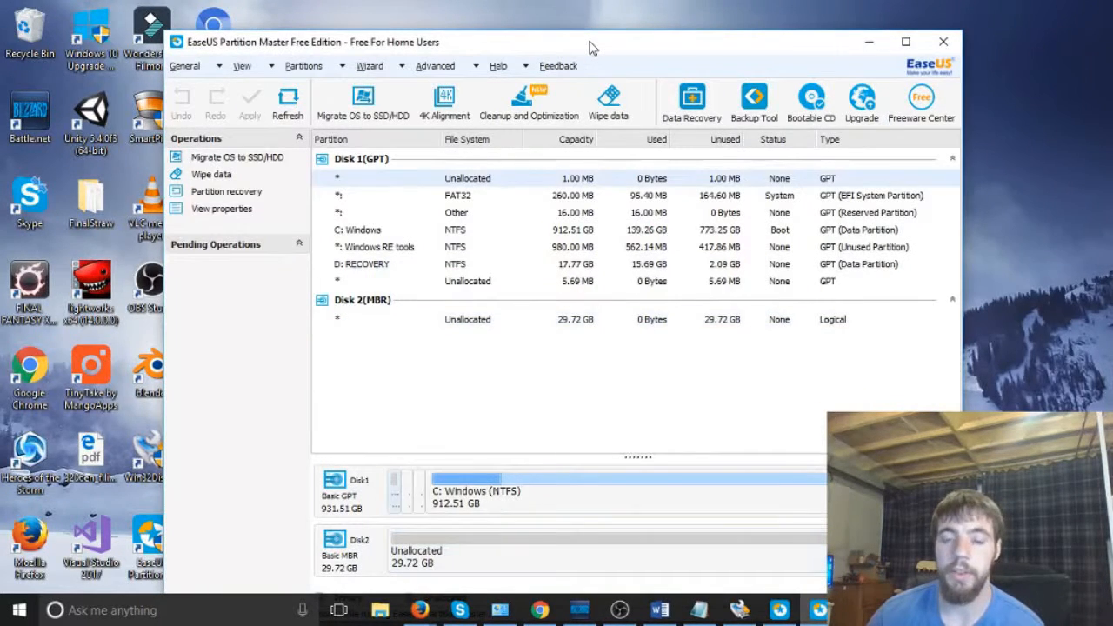
Create a logical FAT32 partition labelled RetroPi in the unallocated space of Disk 2.
left_click(447, 324)
right_click(446, 325)
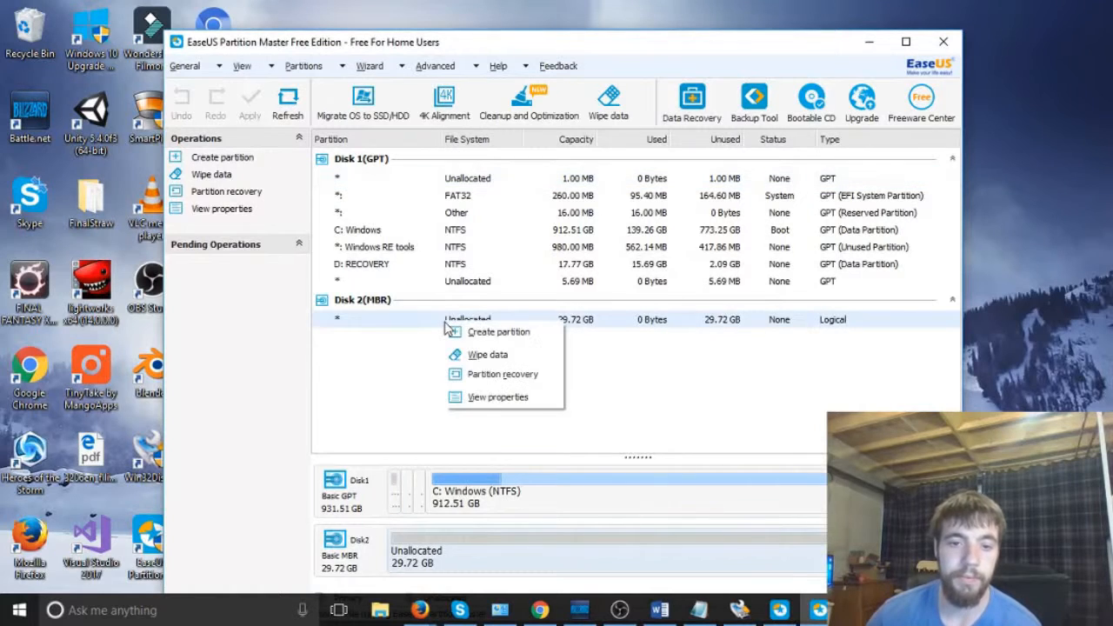
double_click(469, 324)
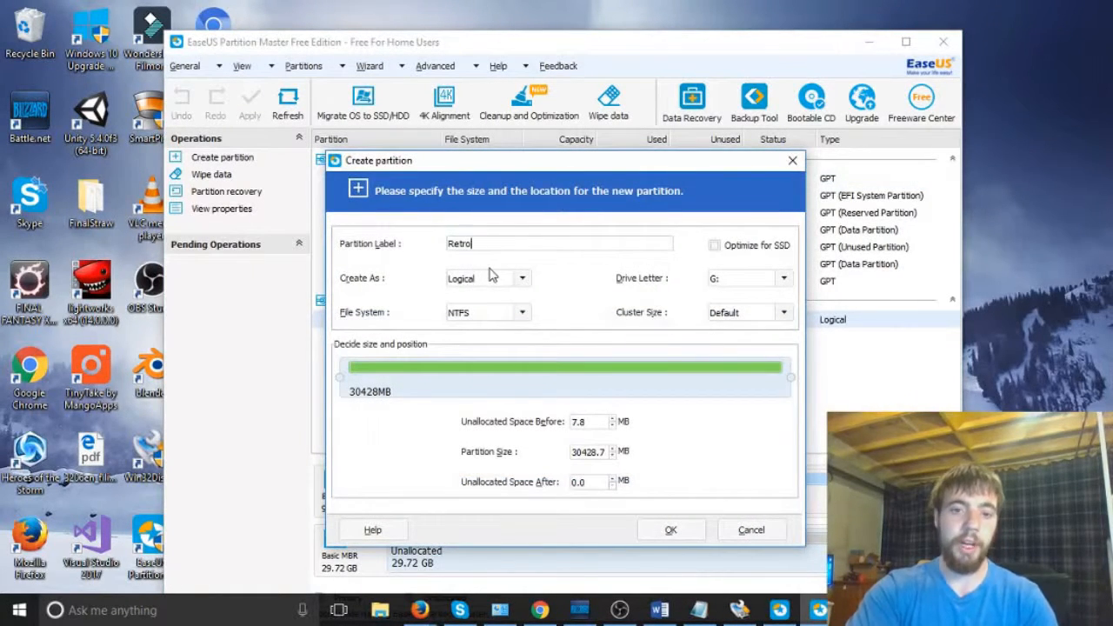
left_click(523, 313)
left_click(483, 344)
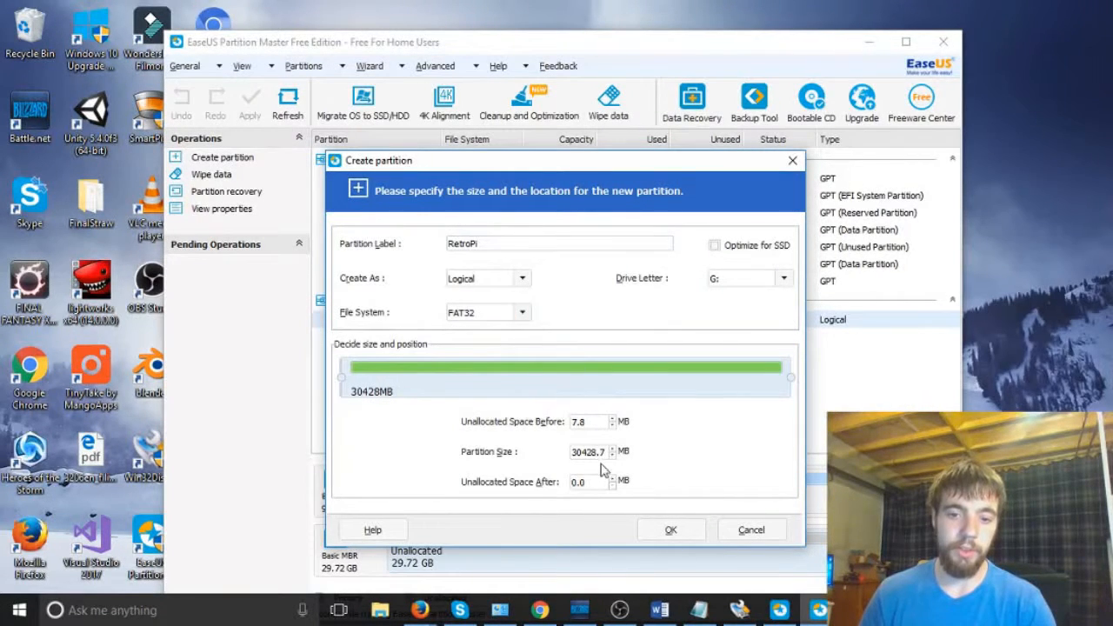
left_click(668, 529)
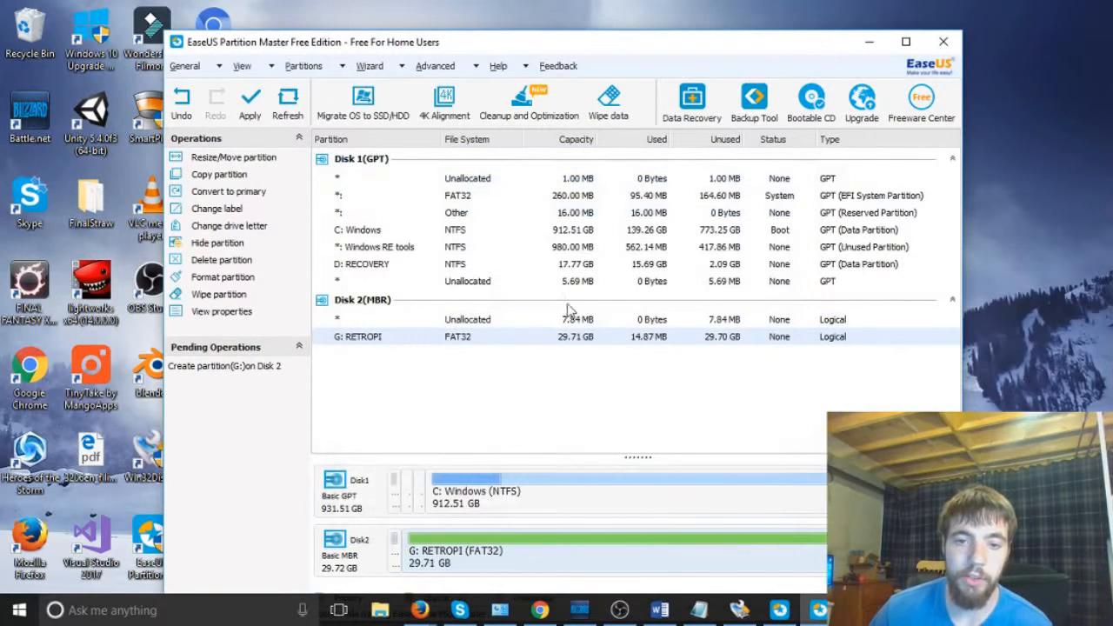
Apply the pending partition creation, minimize the partition list and close the EaseUS launch window.
left_click(252, 105)
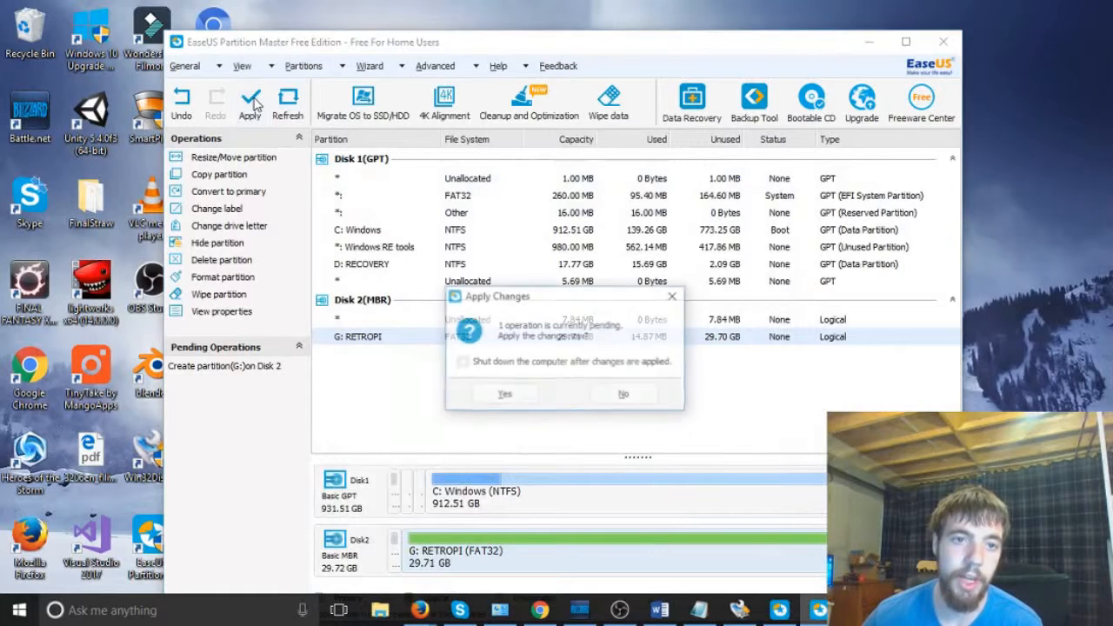
left_click(504, 396)
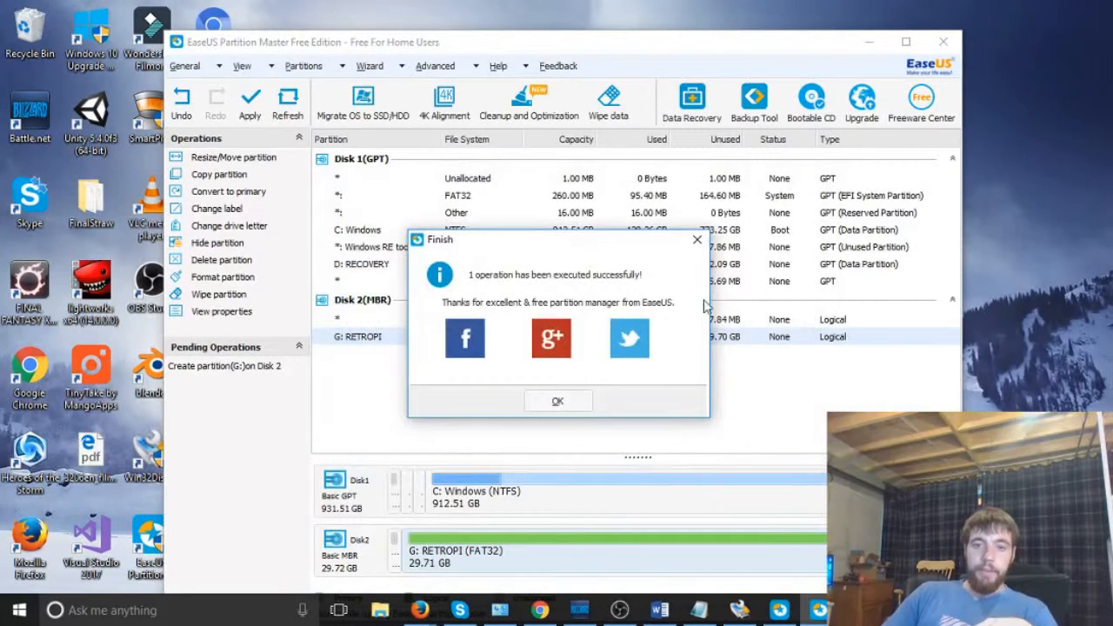
left_click(697, 239)
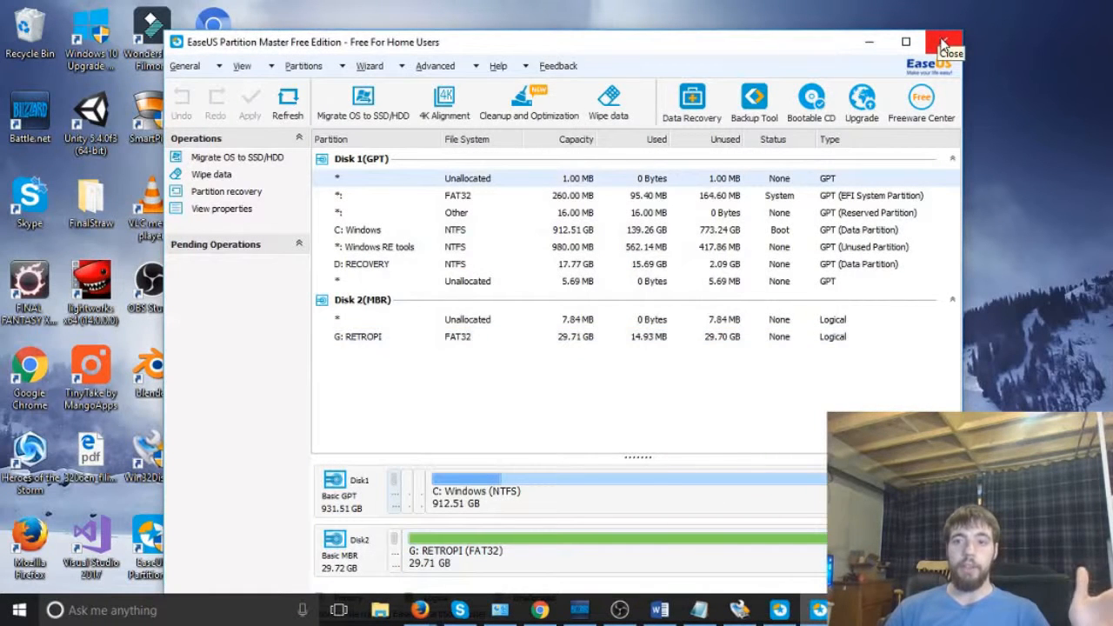
left_click(869, 42)
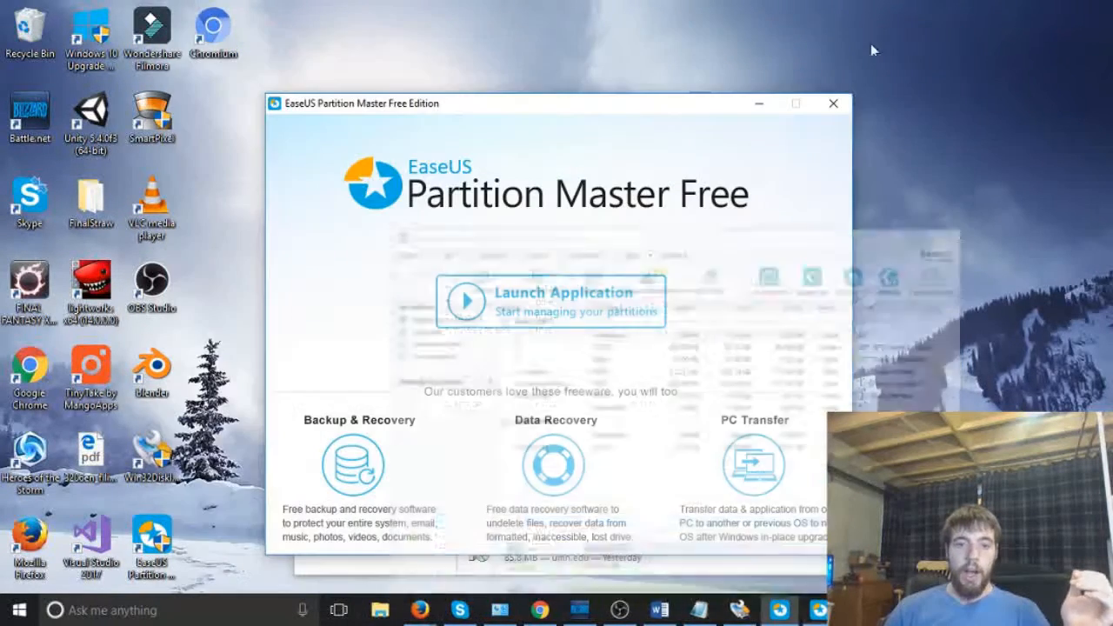
left_click(833, 103)
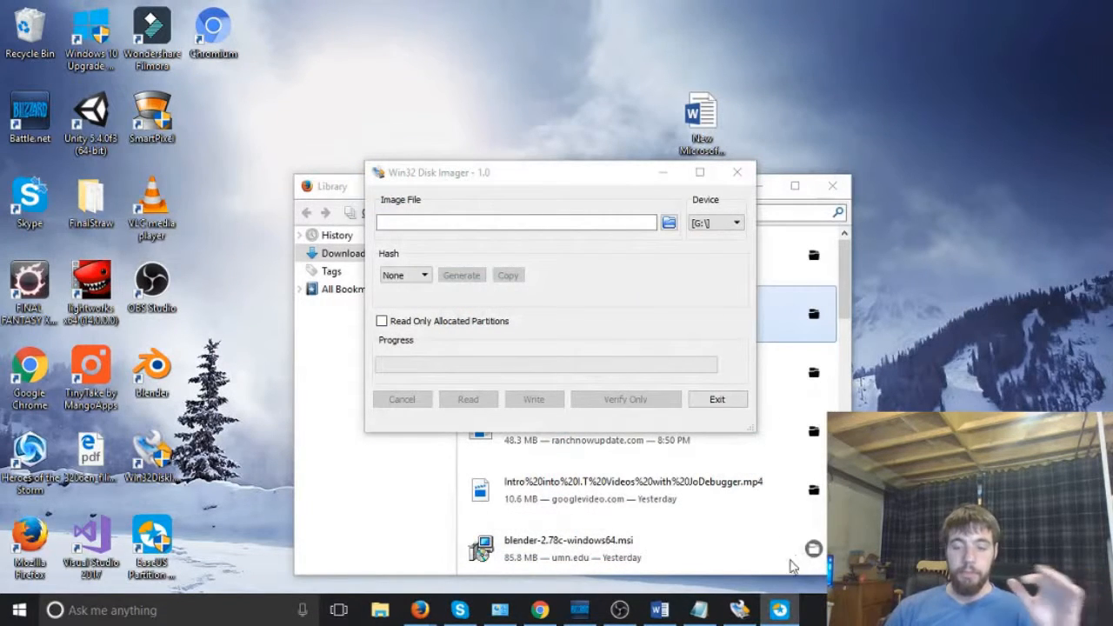
Close EaseUS Partition Master, check the target device in Win32 Disk Imager and restart Win32 Disk Imager.
left_click(781, 611)
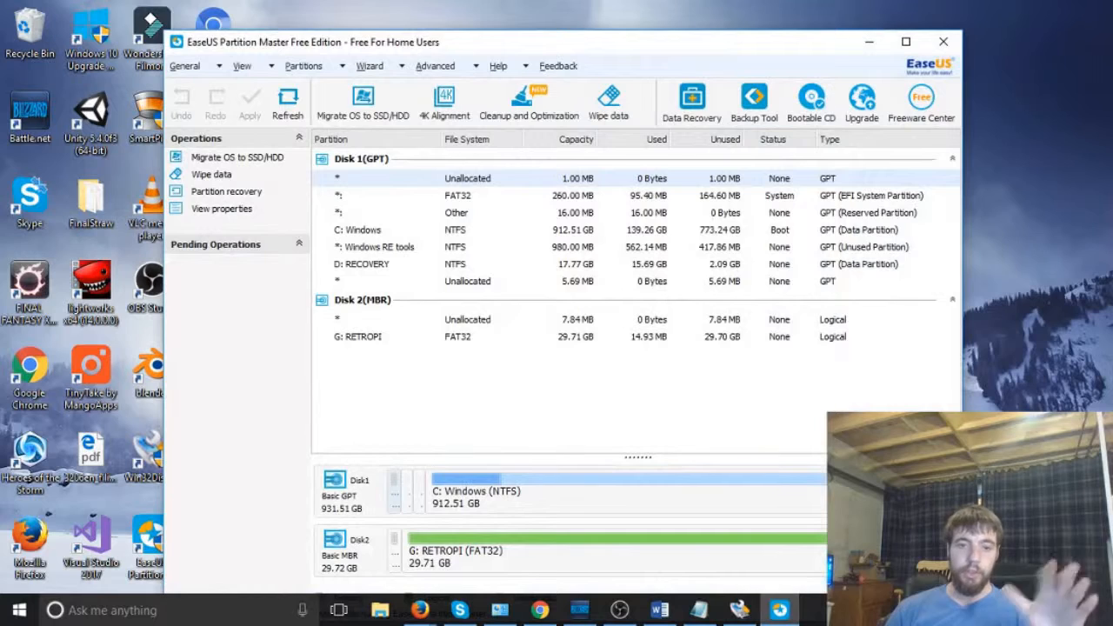
left_click(943, 41)
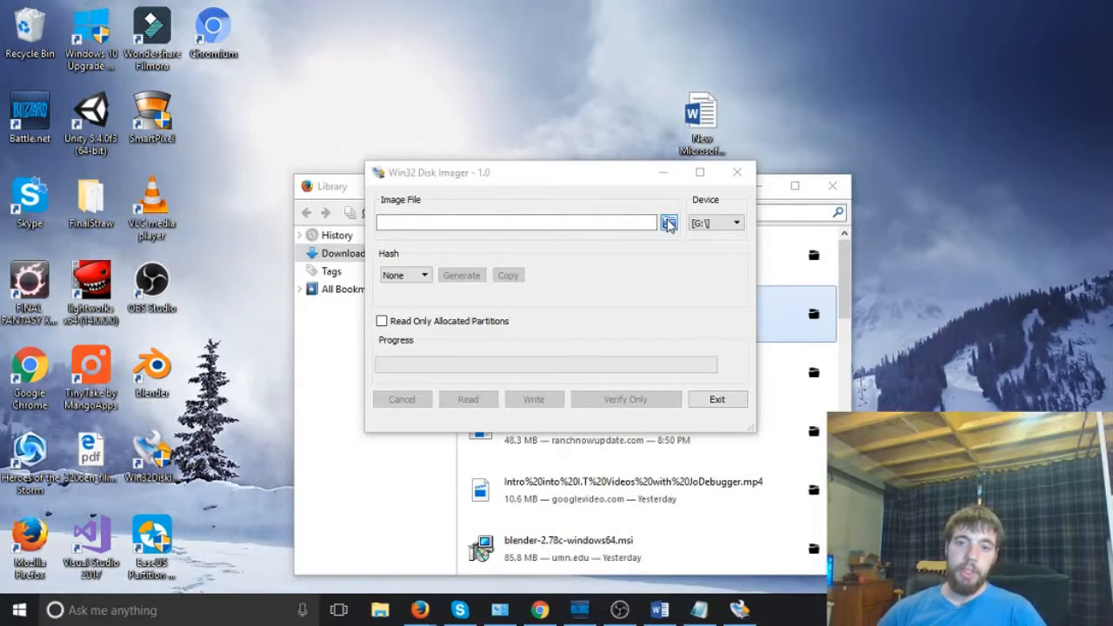
left_click(714, 224)
left_click(717, 226)
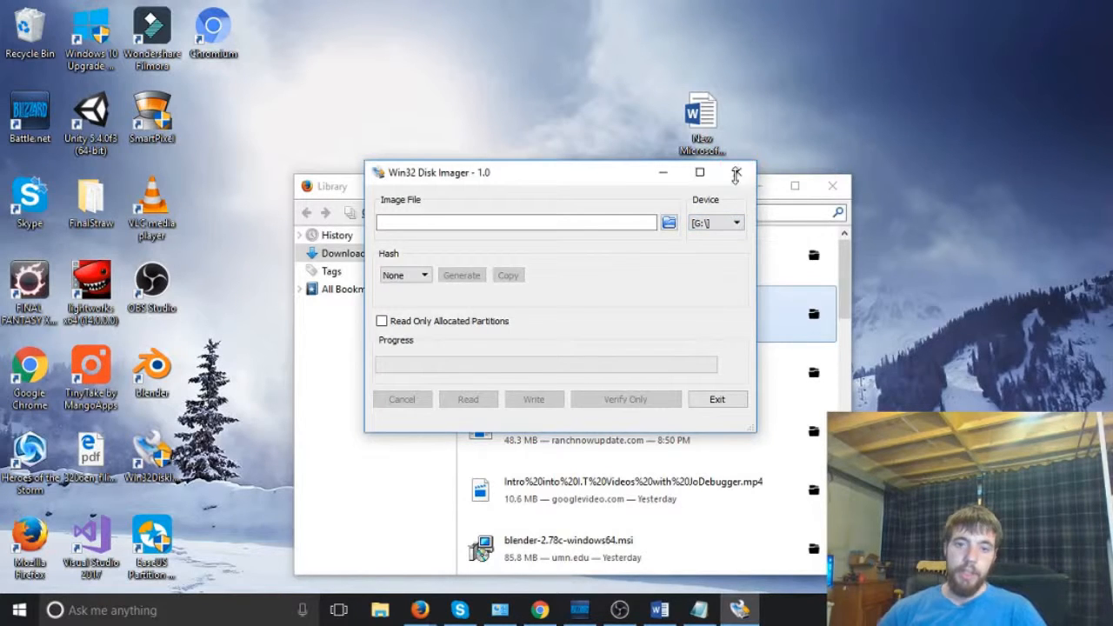
left_click(736, 173)
double_click(153, 454)
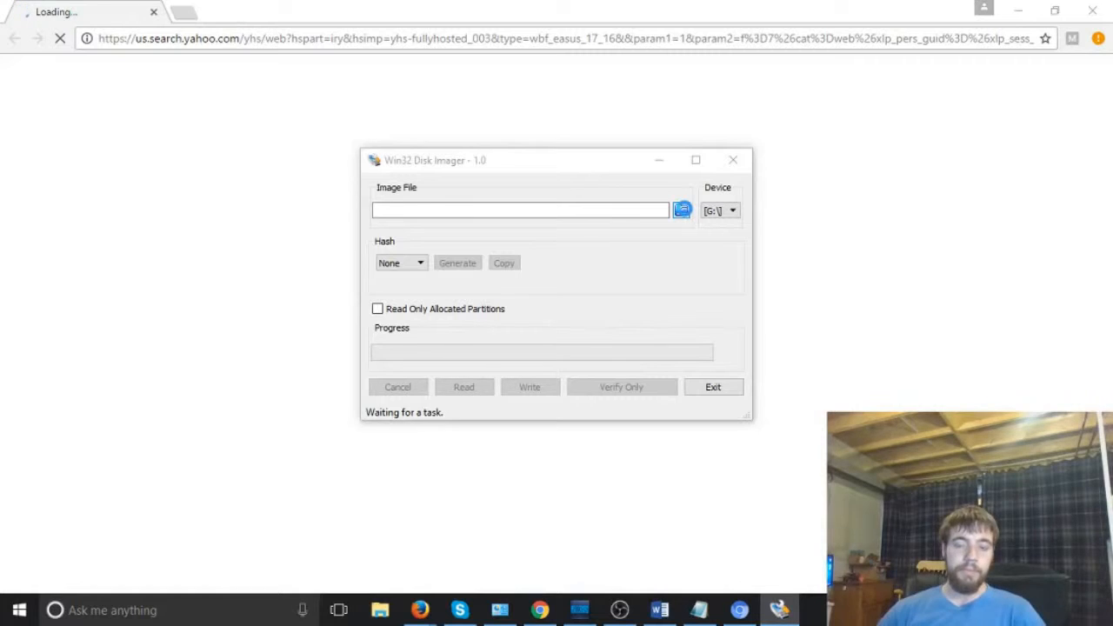
Browse for the image file and select retropie-4.2-rpi2_rpi3 in the Downloads folder.
left_click(682, 211)
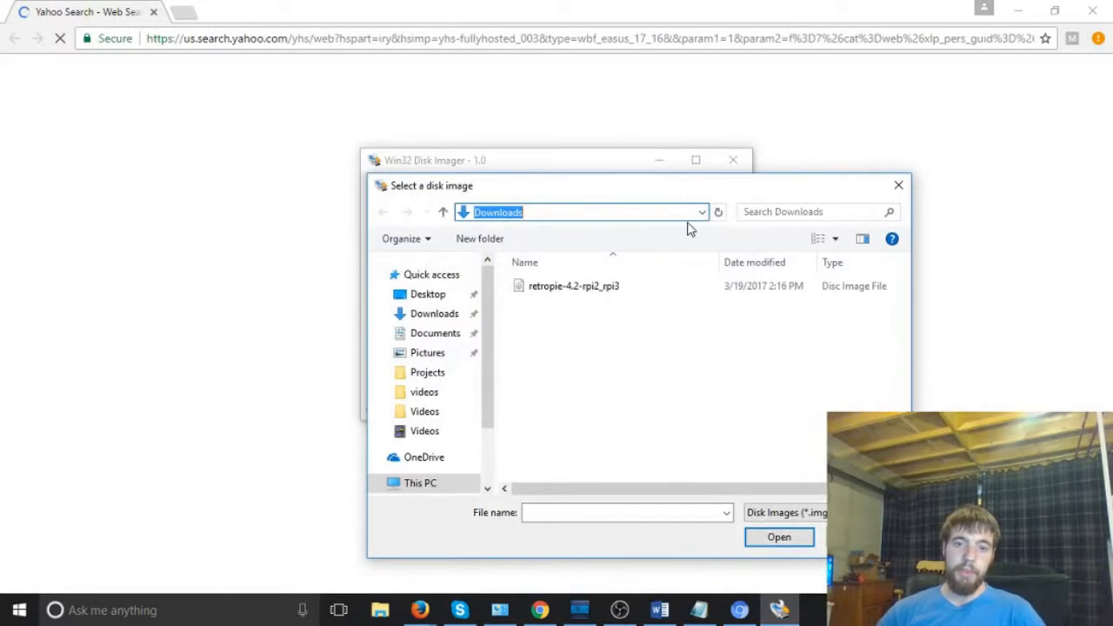
left_click(627, 286)
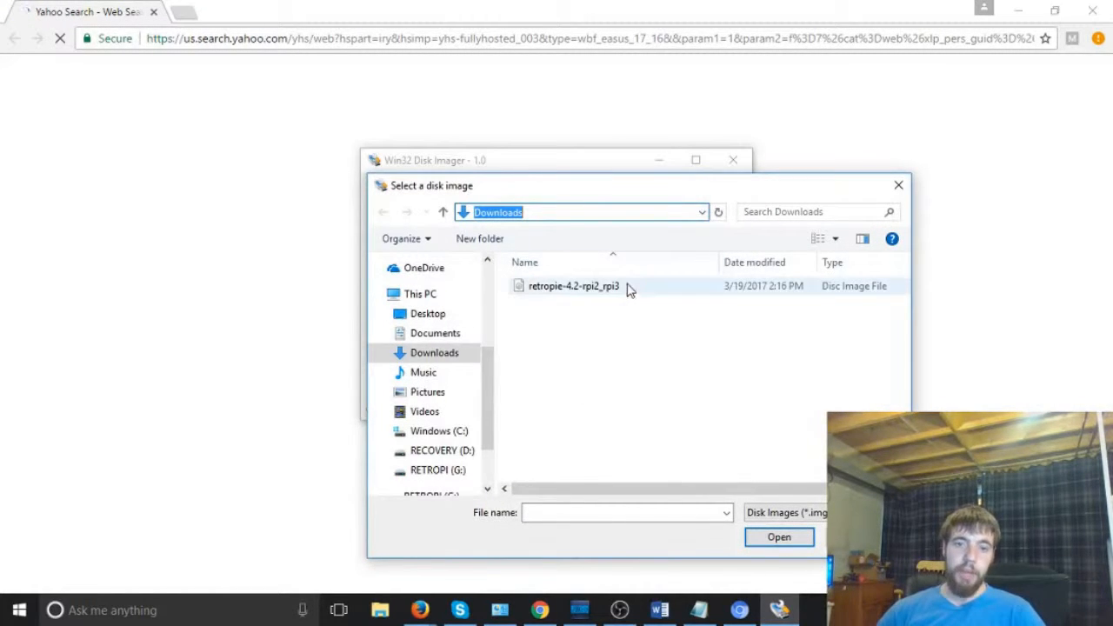
left_click(776, 541)
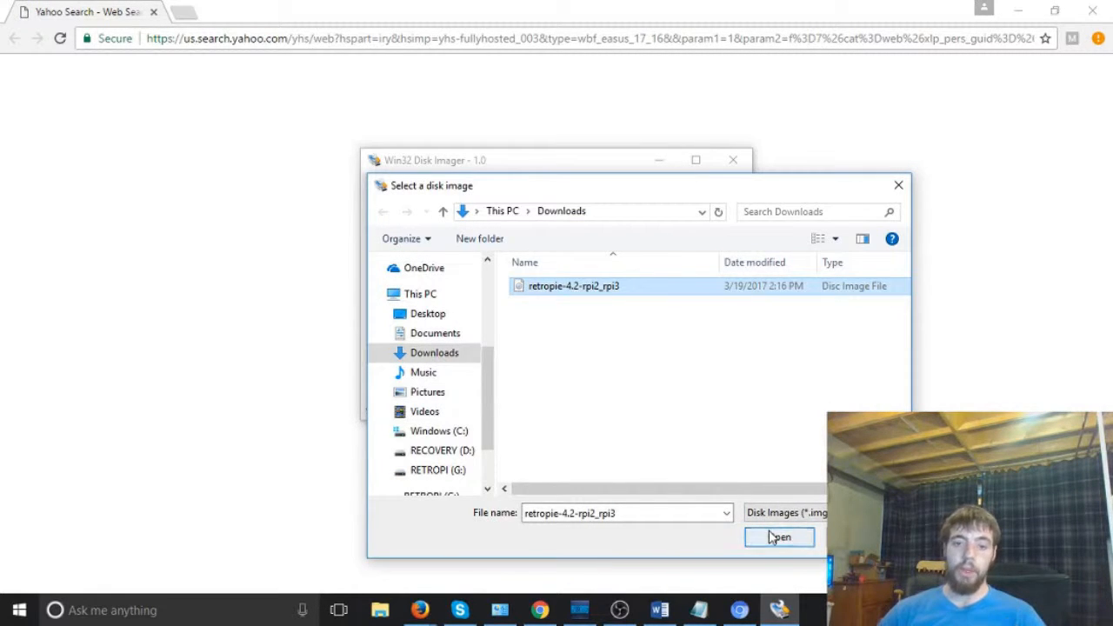
Examine the 7-Zip extraction options for retropie-4.2-rpi2_rpi3.img.gz in the Downloads folder in File Explorer.
left_click(380, 610)
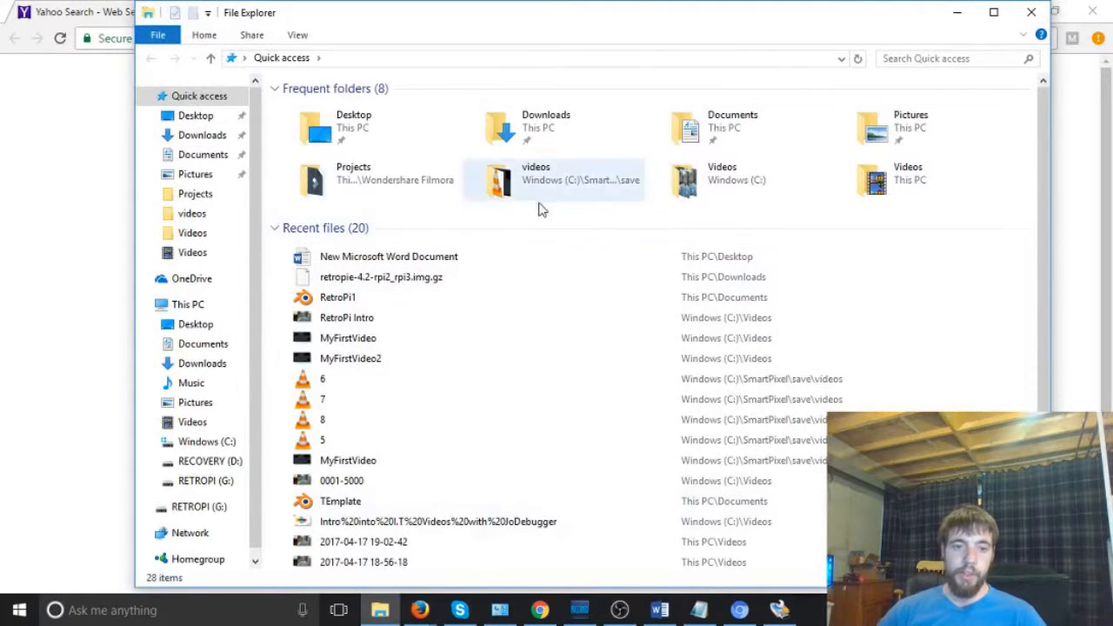
left_click(207, 138)
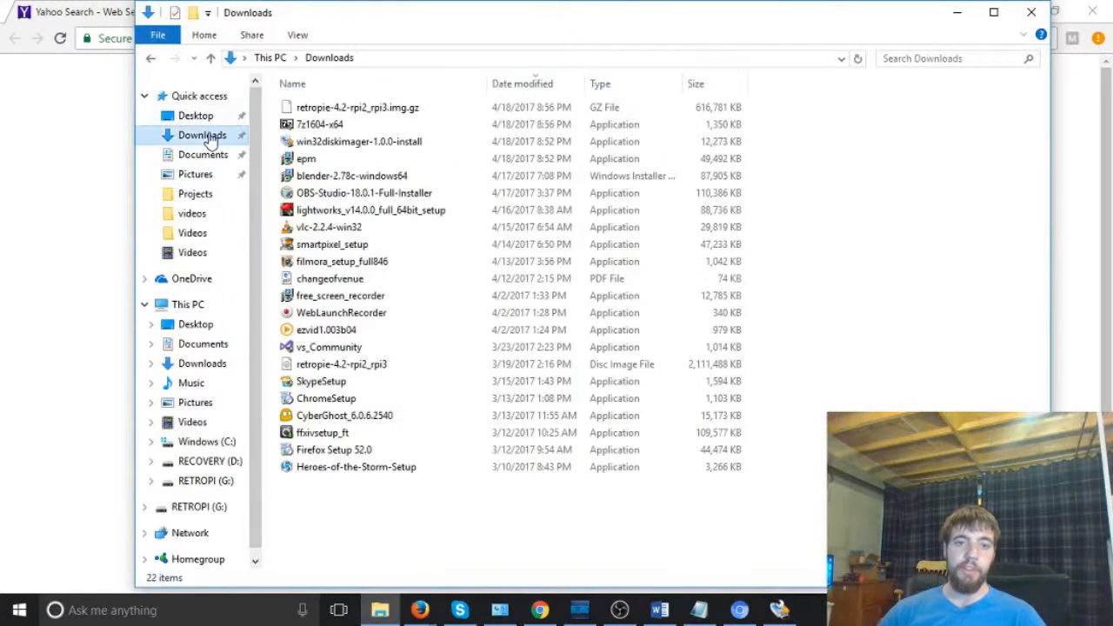
left_click(346, 108)
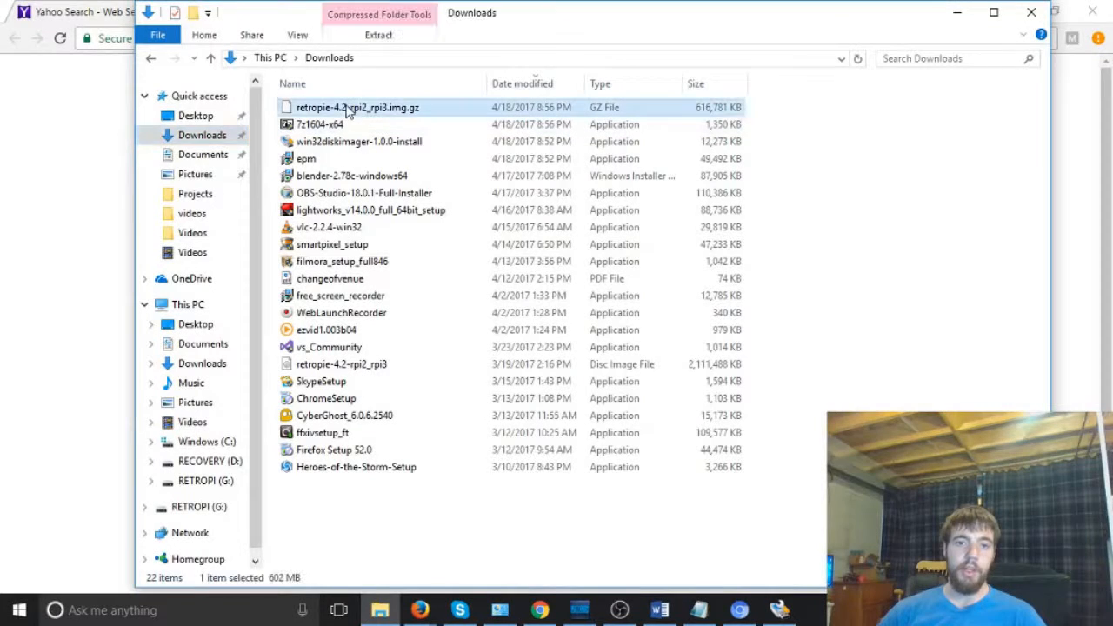
right_click(347, 106)
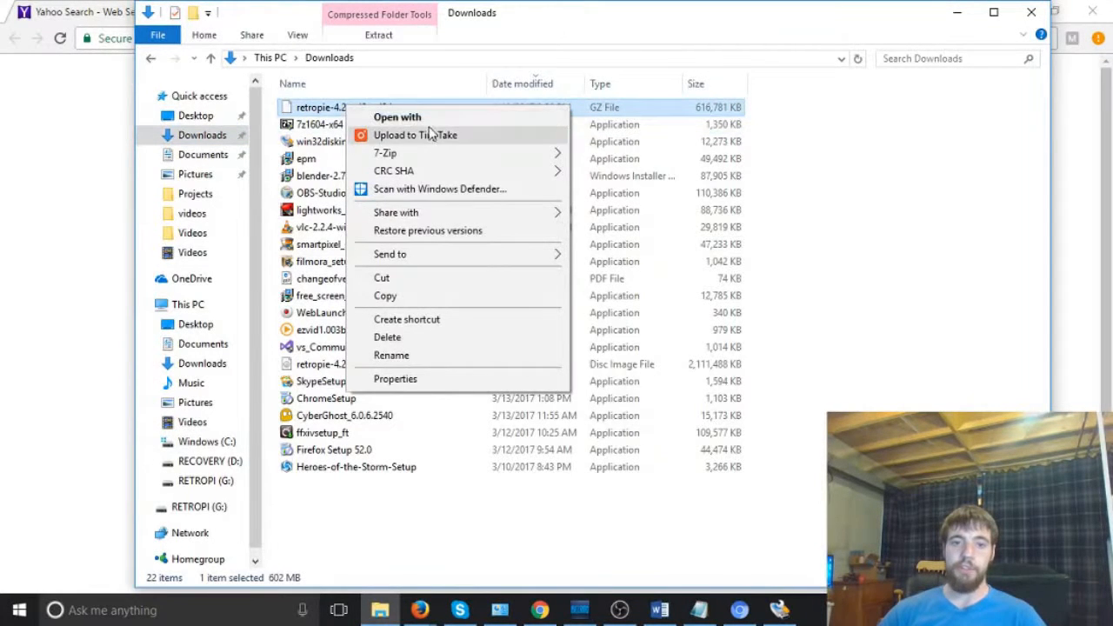
mouse_move(435, 157)
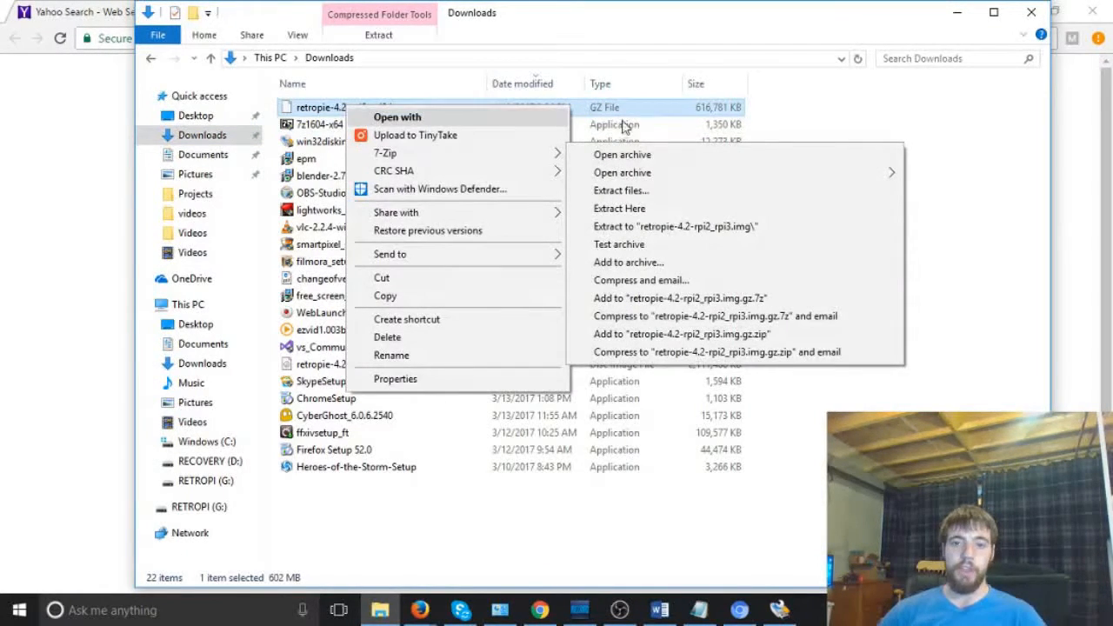
left_click(391, 506)
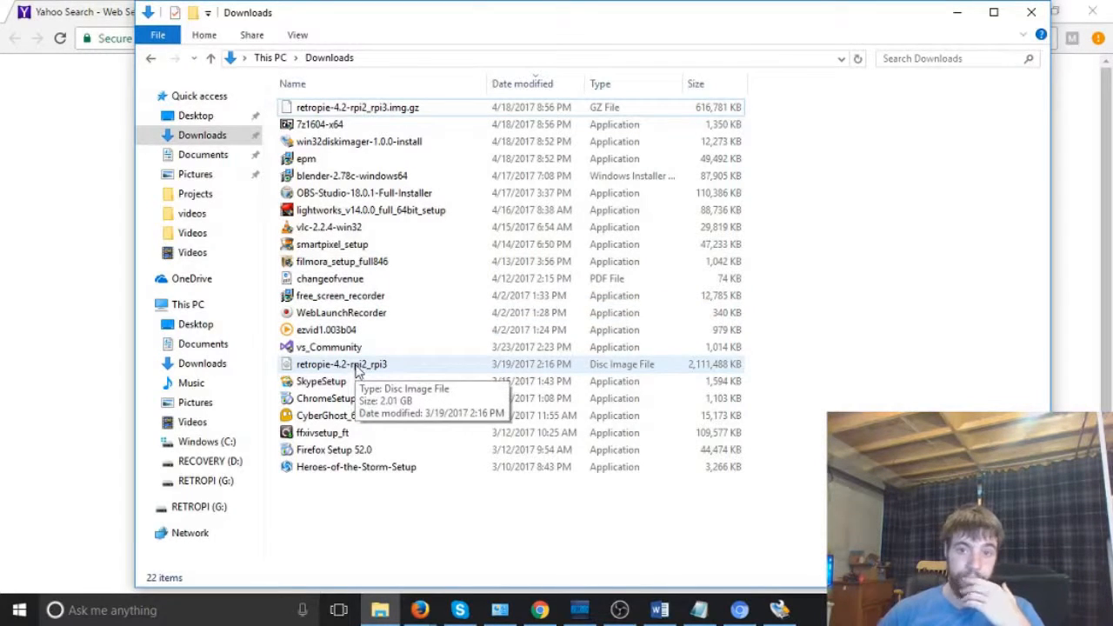
Return to Win32 Disk Imager, load the selected RetroPie image and write it to device G:, accepting the overwrite.
left_click_drag(621, 17, 632, 351)
left_click(644, 186)
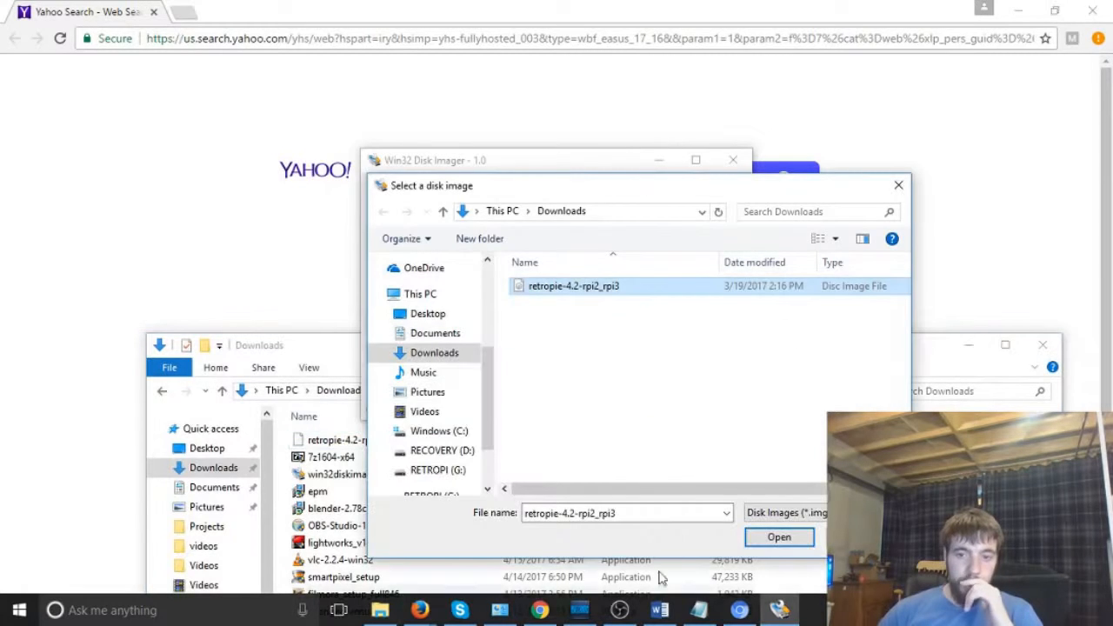
left_click(774, 538)
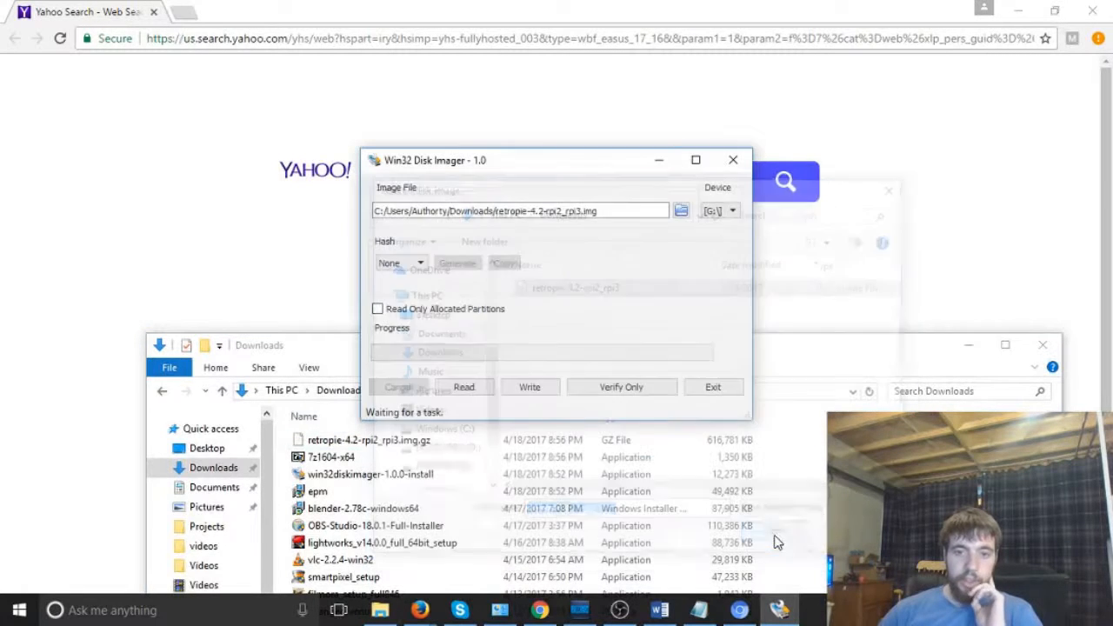
left_click(531, 391)
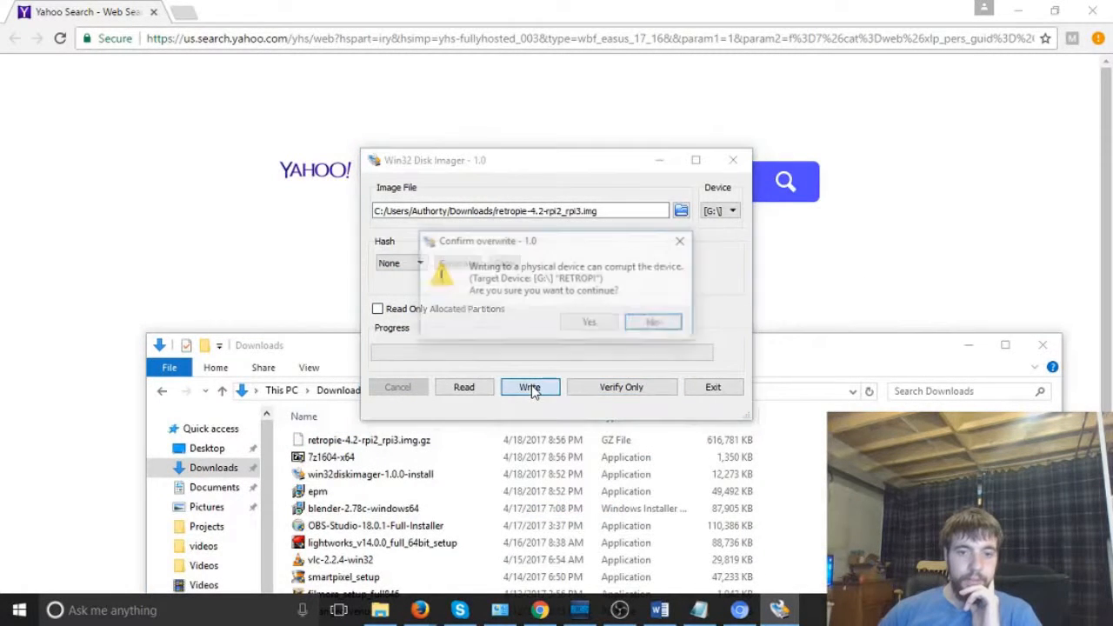
left_click(585, 326)
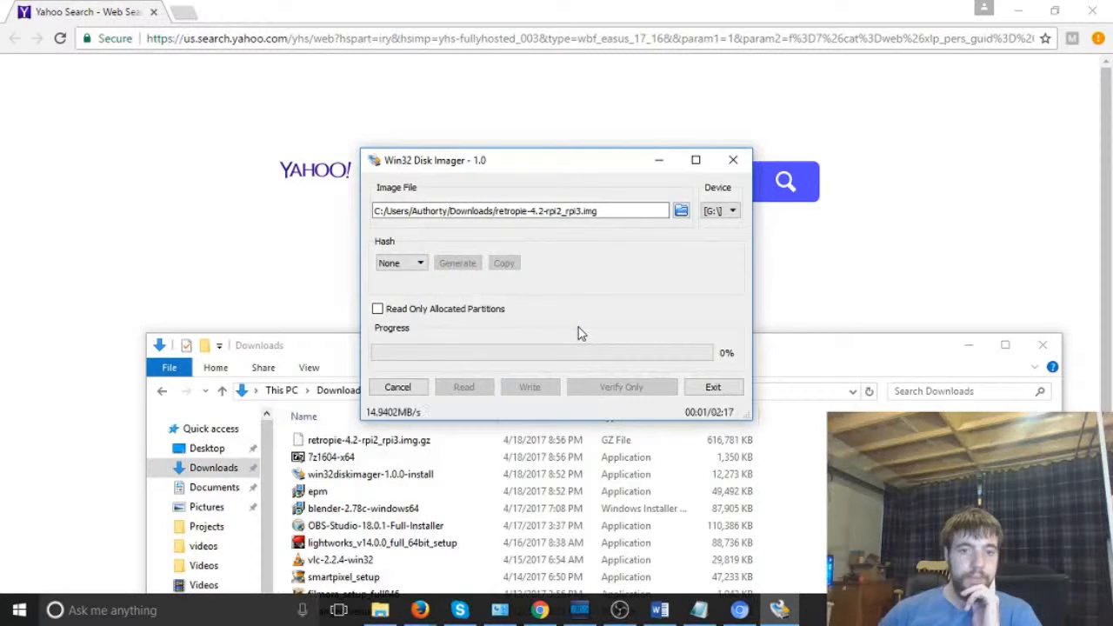